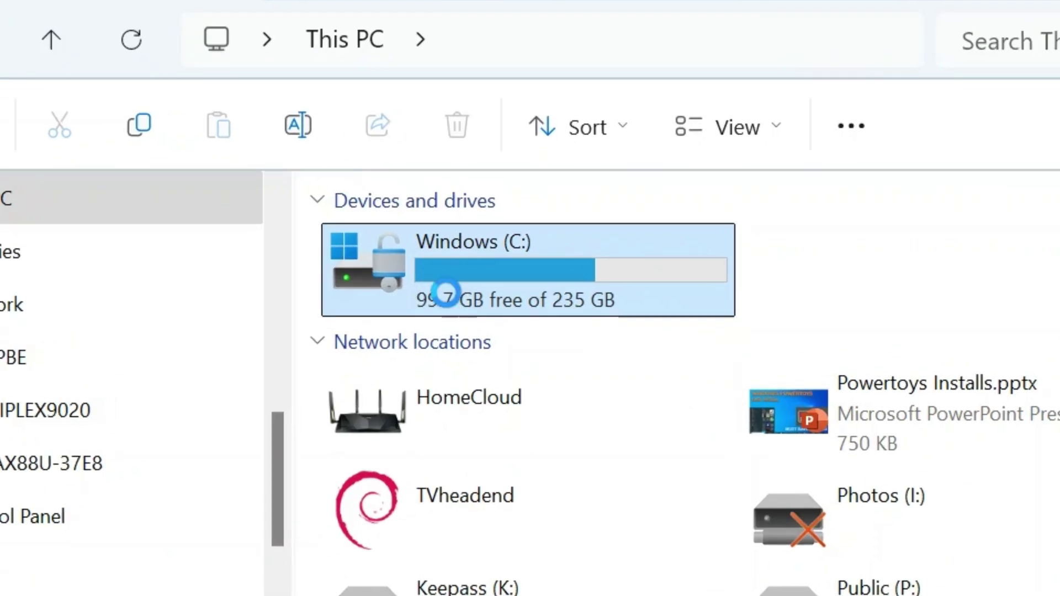
# - Open the C: drive and its Windows folder
pyautogui.doubleClick(446, 295)
pyautogui.scroll(-1, 464, 386)
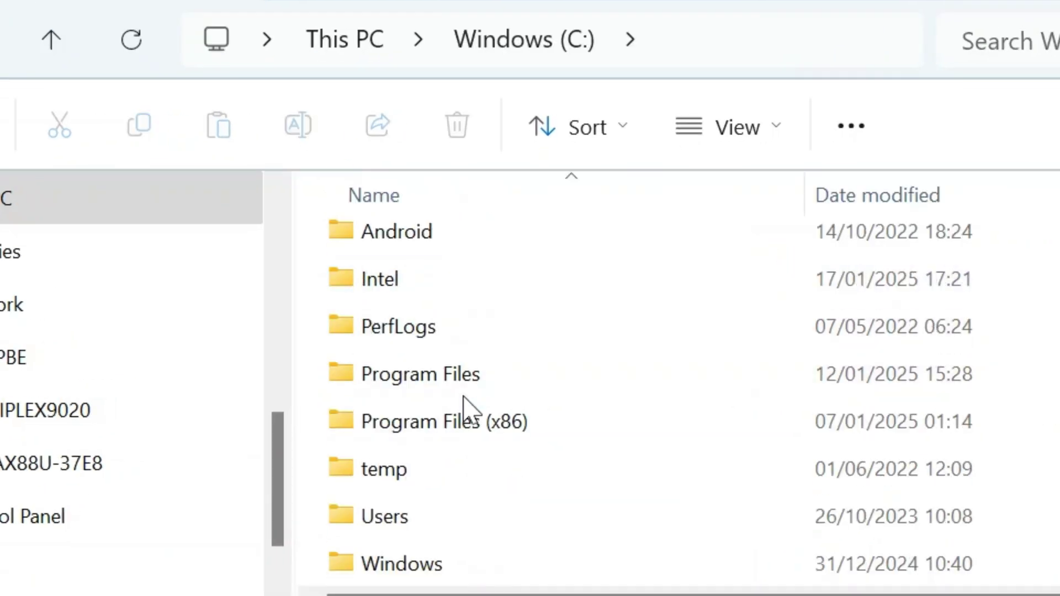
pyautogui.scroll(-1, 469, 410)
pyautogui.scroll(1, 469, 410)
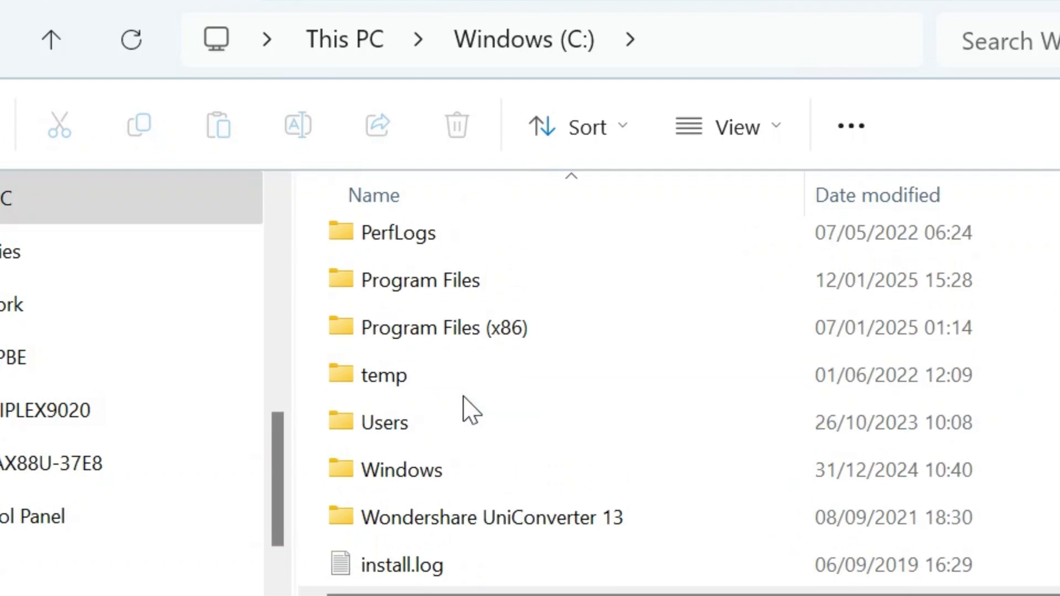
pyautogui.scroll(-1, 470, 410)
pyautogui.doubleClick(411, 449)
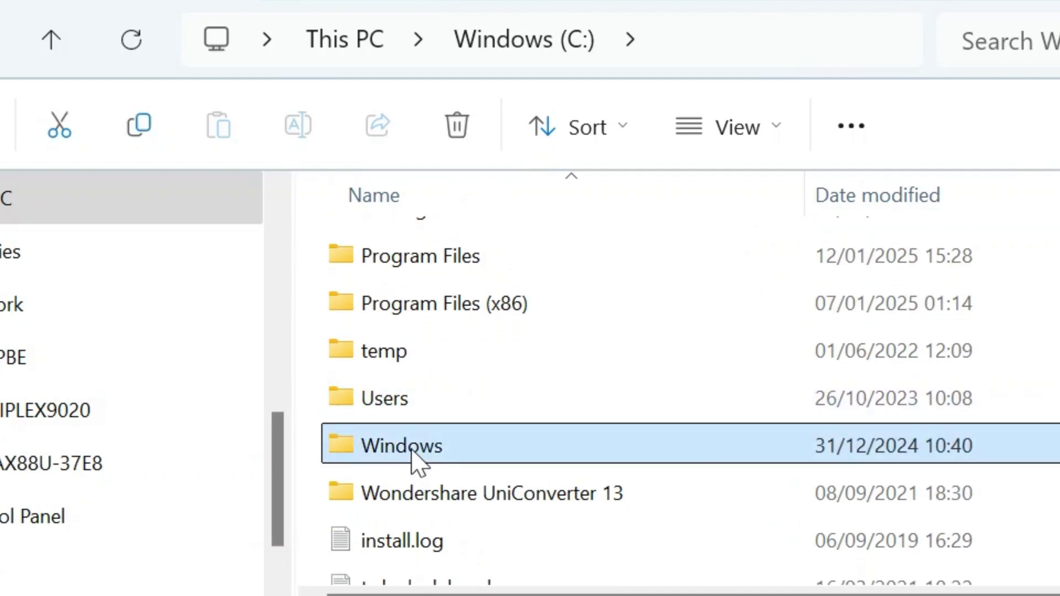
pyautogui.scroll(-9, 428, 438)
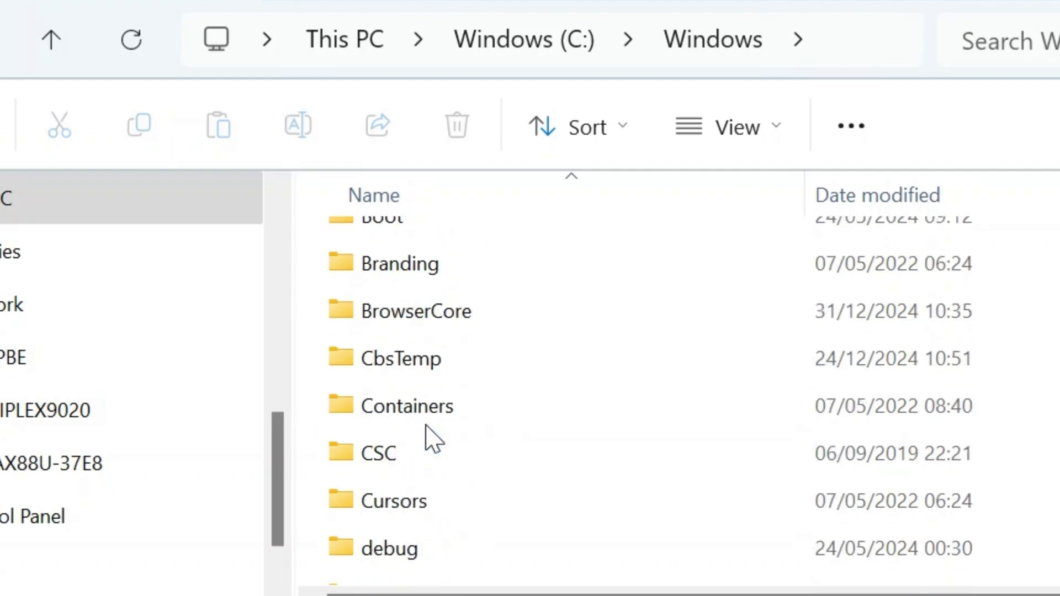
pyautogui.scroll(-6, 428, 439)
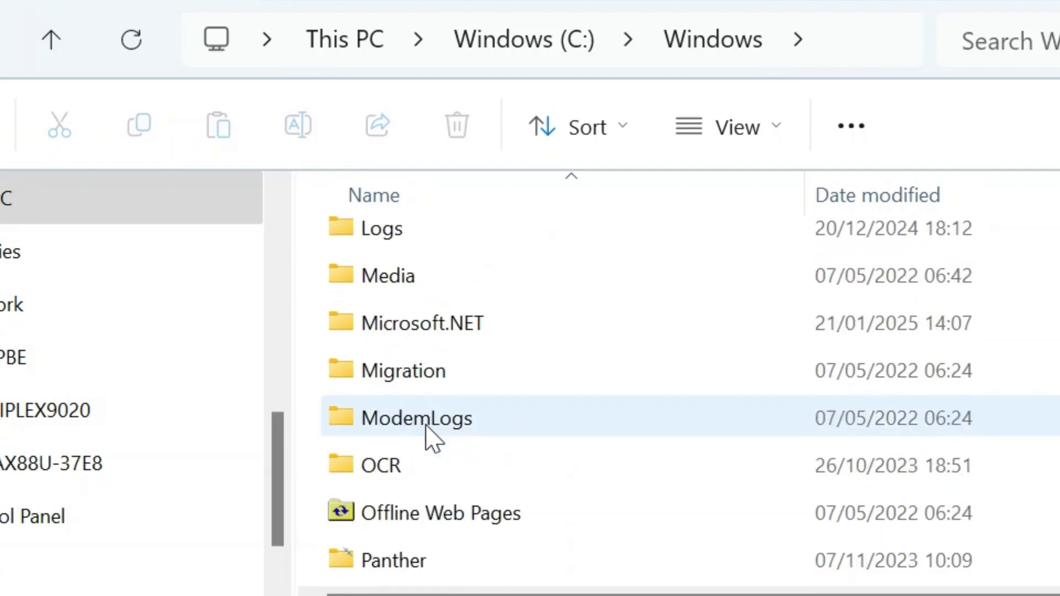
pyautogui.scroll(-5, 431, 440)
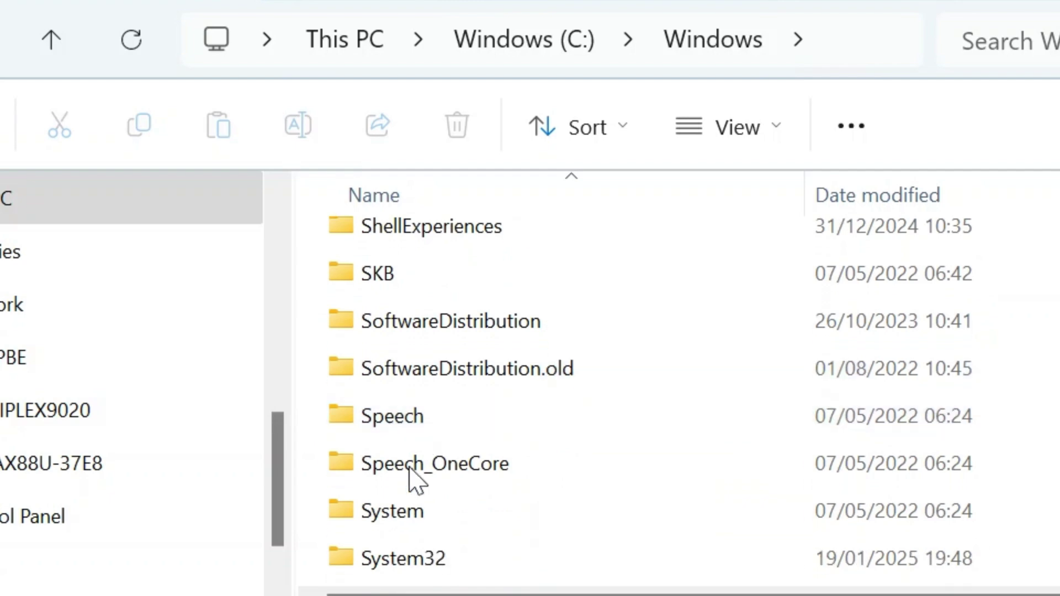
# - Go into System32, then drivers, then etc, where the hosts file is listed
pyautogui.doubleClick(393, 563)
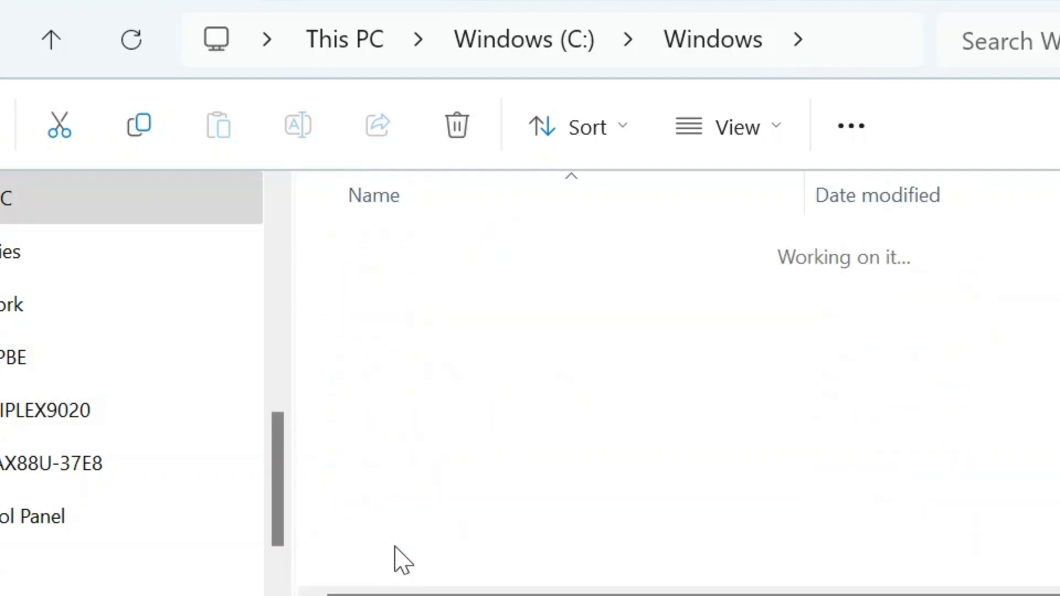
pyautogui.scroll(-4, 449, 334)
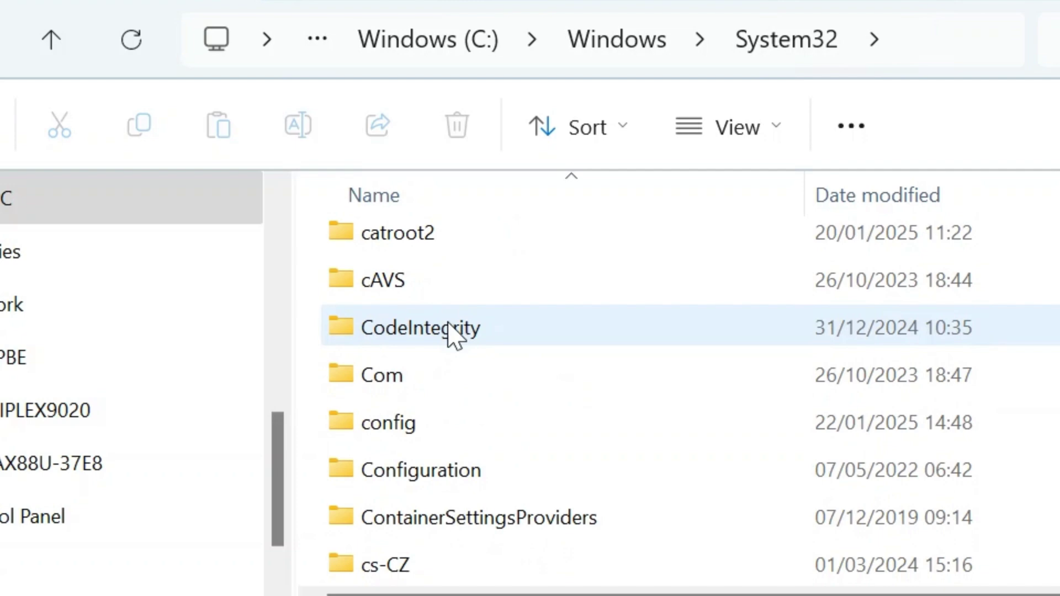
pyautogui.scroll(-4, 454, 336)
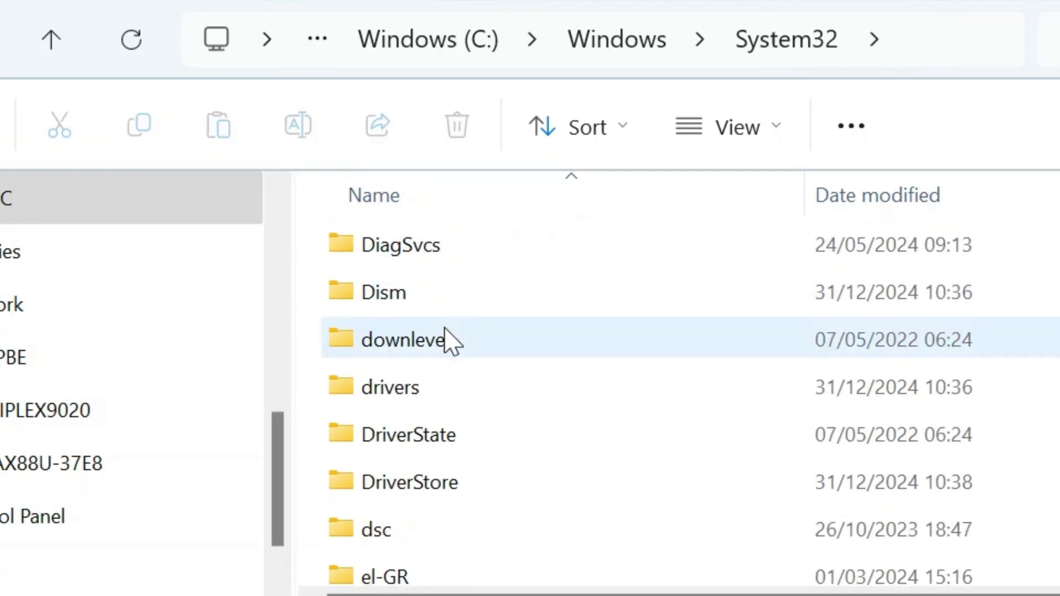
pyautogui.doubleClick(382, 393)
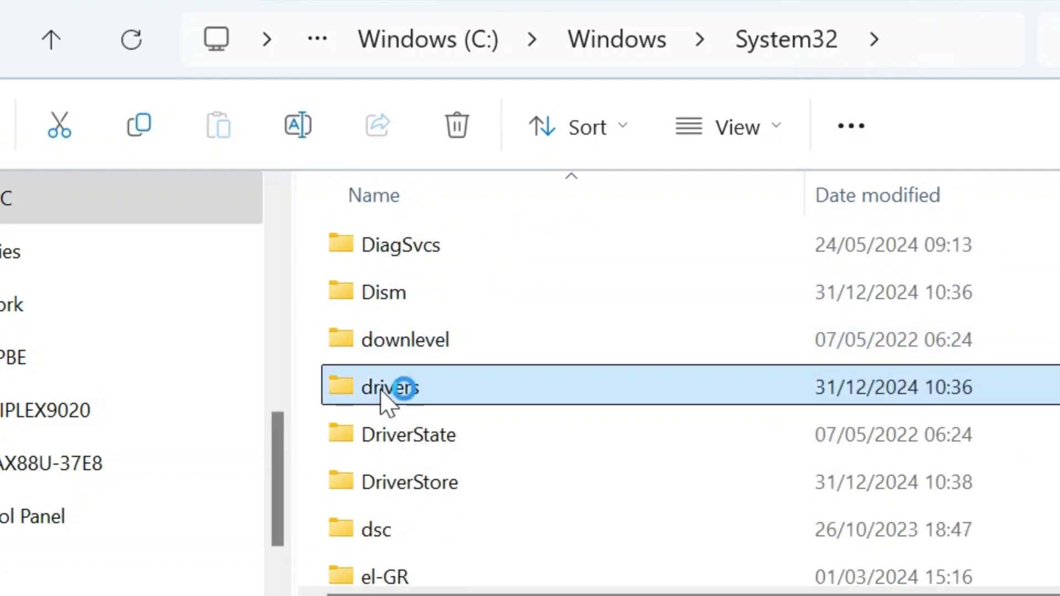
pyautogui.scroll(-3, 451, 328)
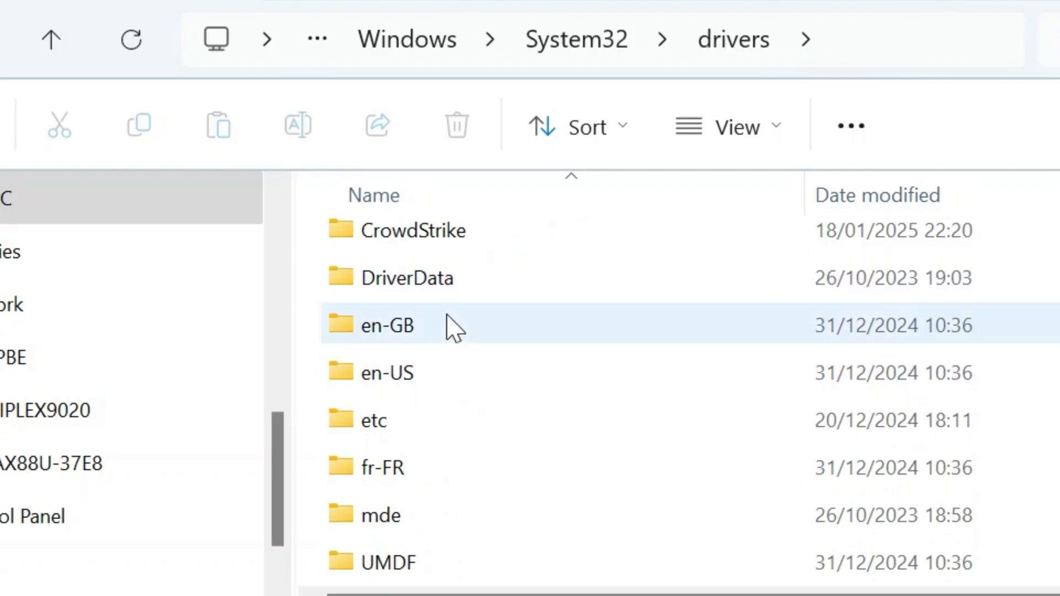
pyautogui.scroll(2, 454, 329)
pyautogui.scroll(1, 449, 320)
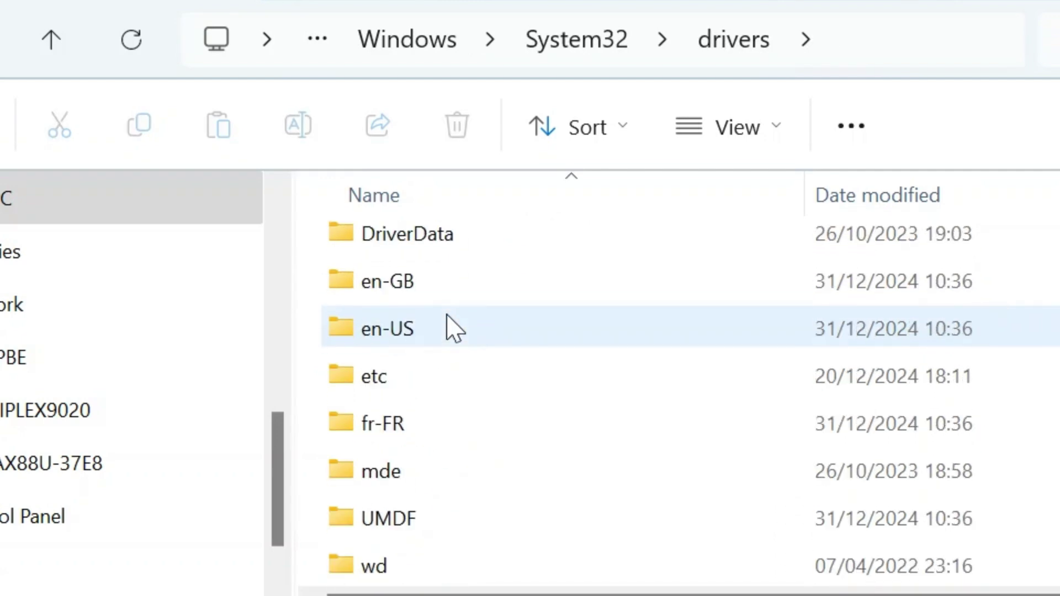
pyautogui.scroll(-1, 448, 350)
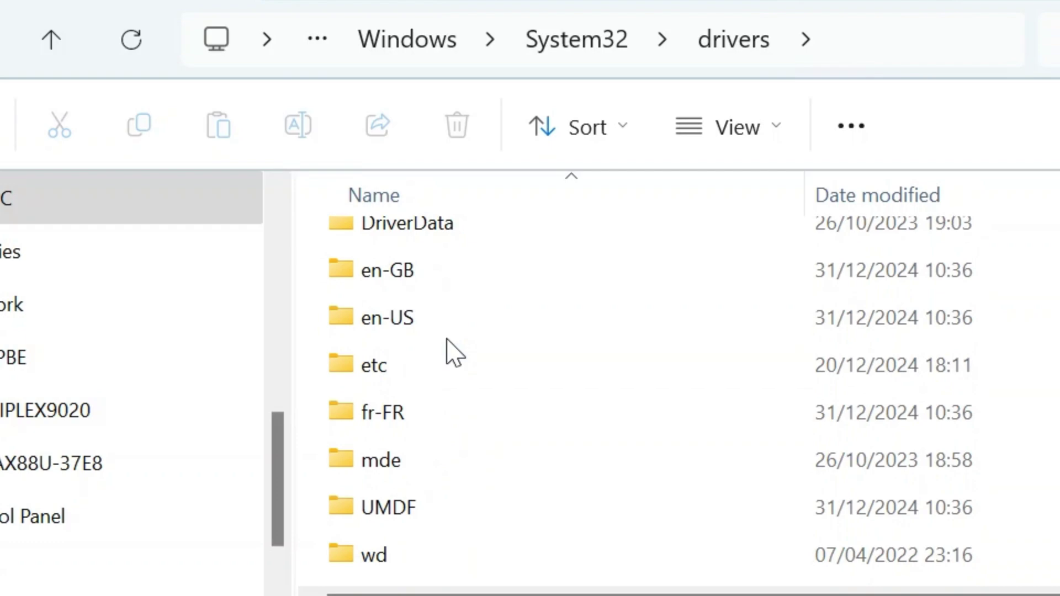
pyautogui.doubleClick(411, 379)
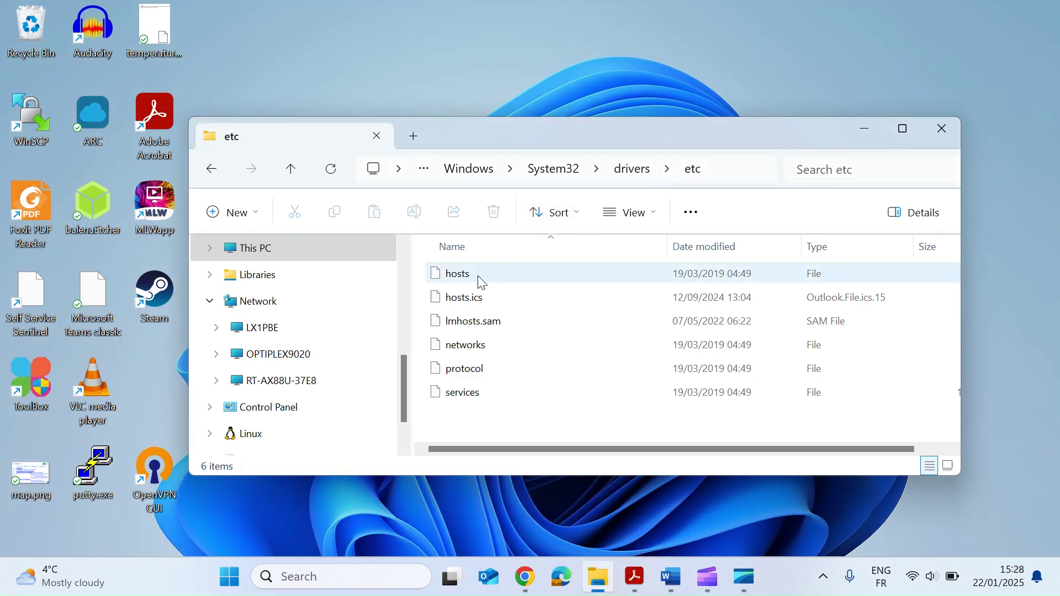
# - Copy the hosts file from etc and paste it near the top of the desktop
pyautogui.moveTo(480, 279)
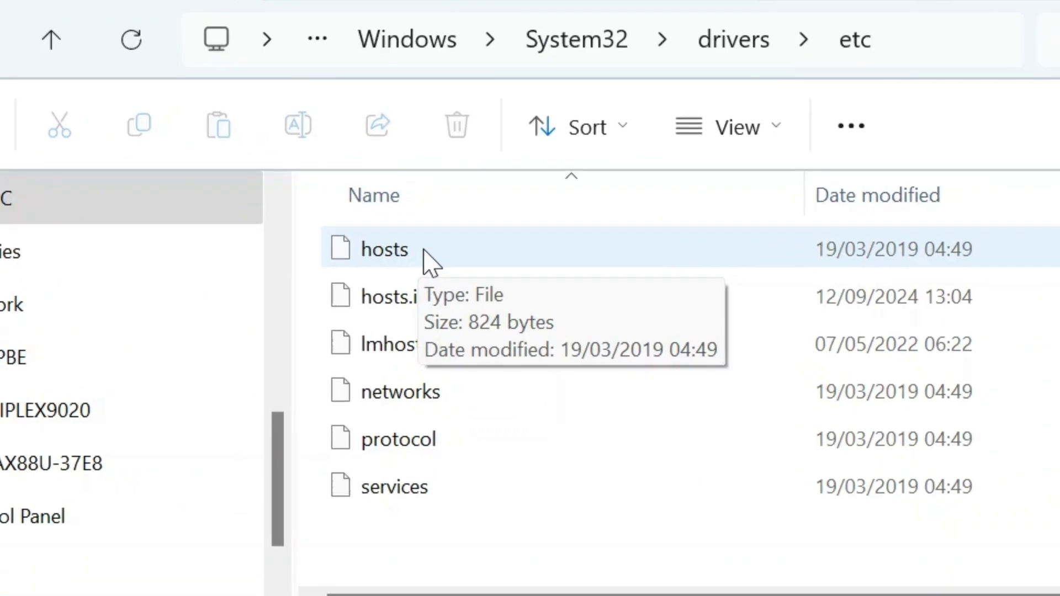
pyautogui.click(425, 251)
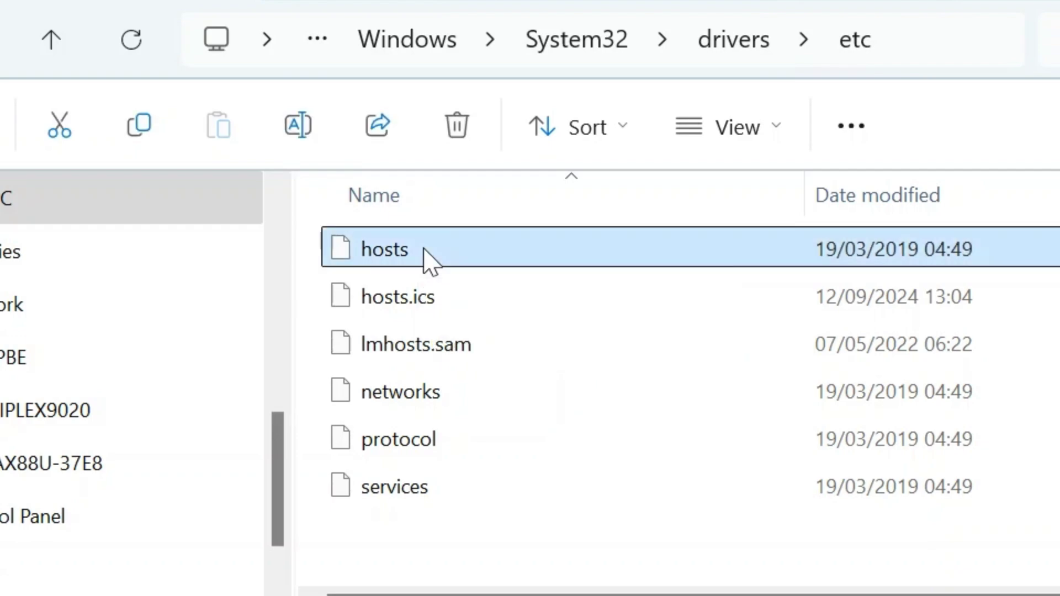
pyautogui.hotkey('ctrl', 'c')
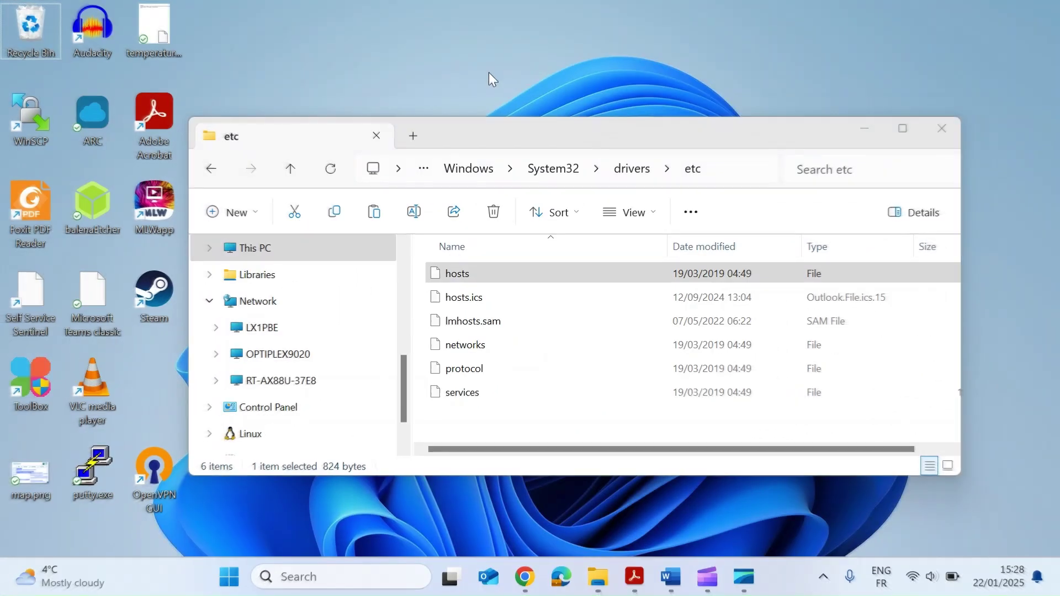
pyautogui.click(447, 0)
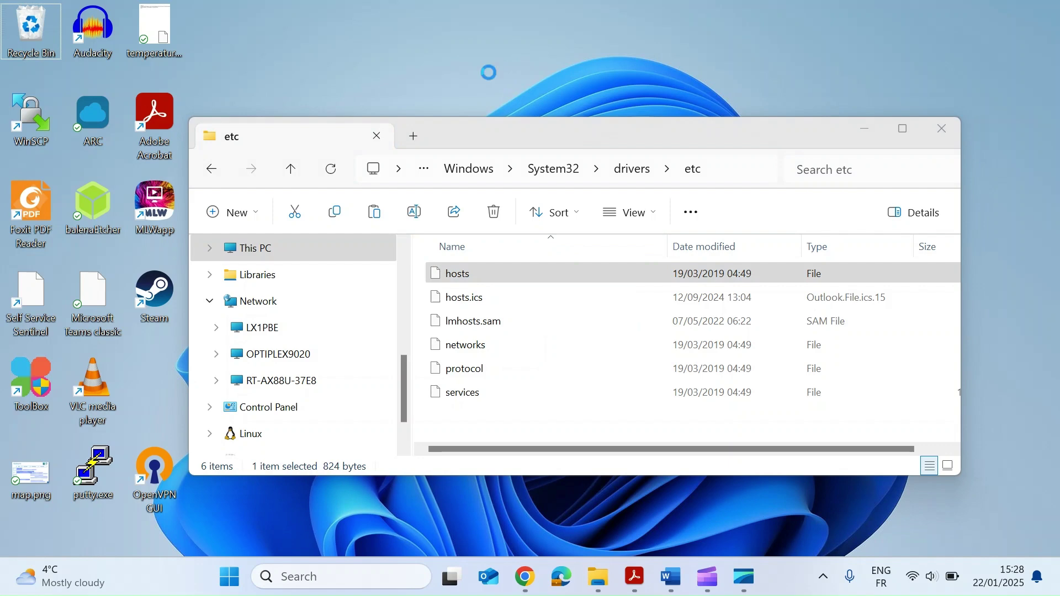
pyautogui.hotkey('ctrl', 'v')
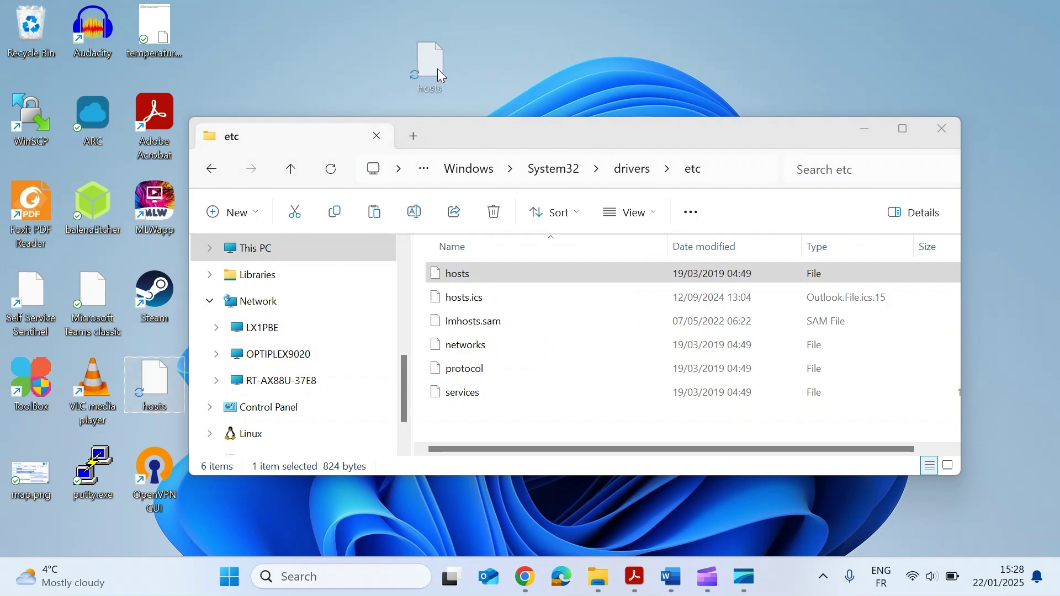
pyautogui.moveTo(458, 76); pyautogui.dragTo(458, 76)
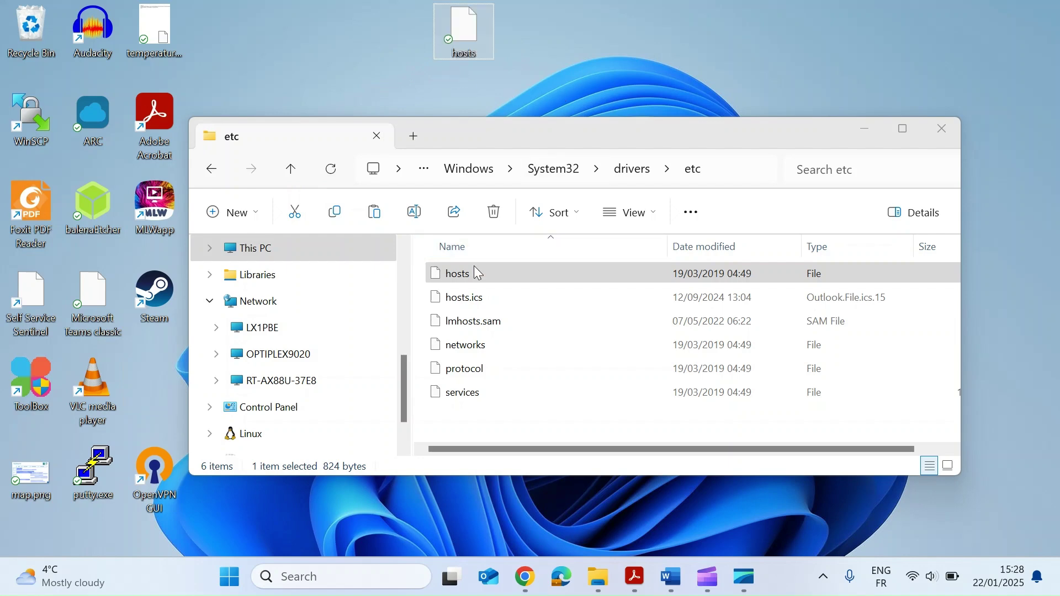
# - Rename the system hosts file to hosts.original, approving the administrator permission prompt
pyautogui.click(469, 279)
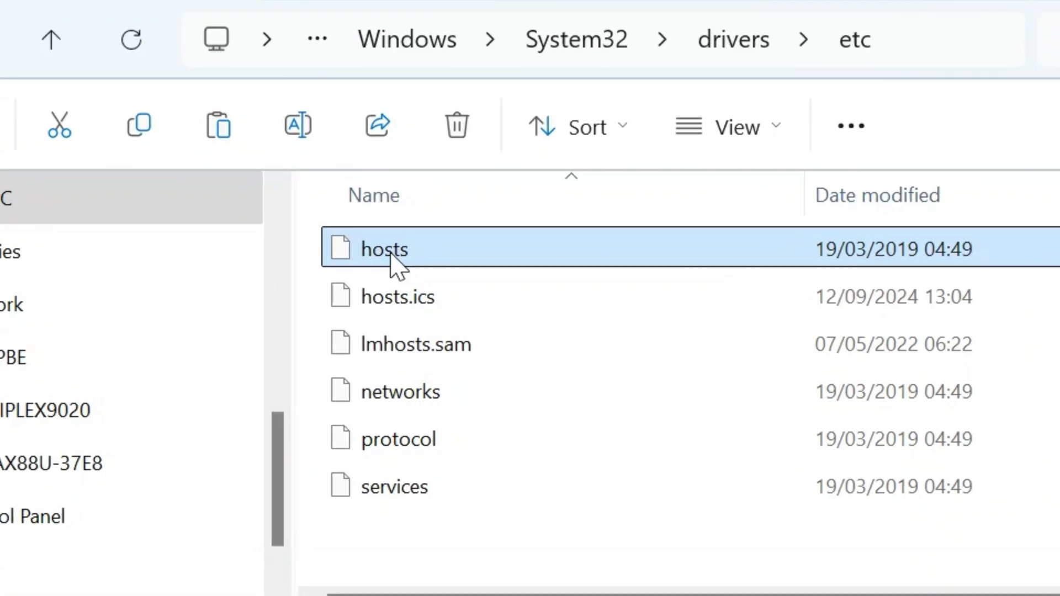
pyautogui.click(391, 253)
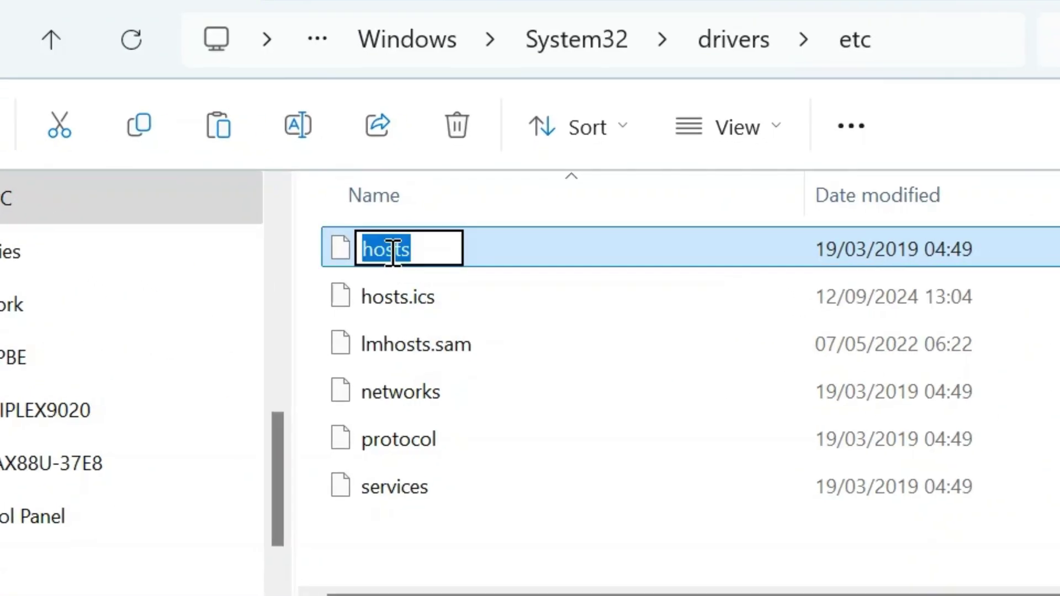
pyautogui.press('End')
pyautogui.write('.')
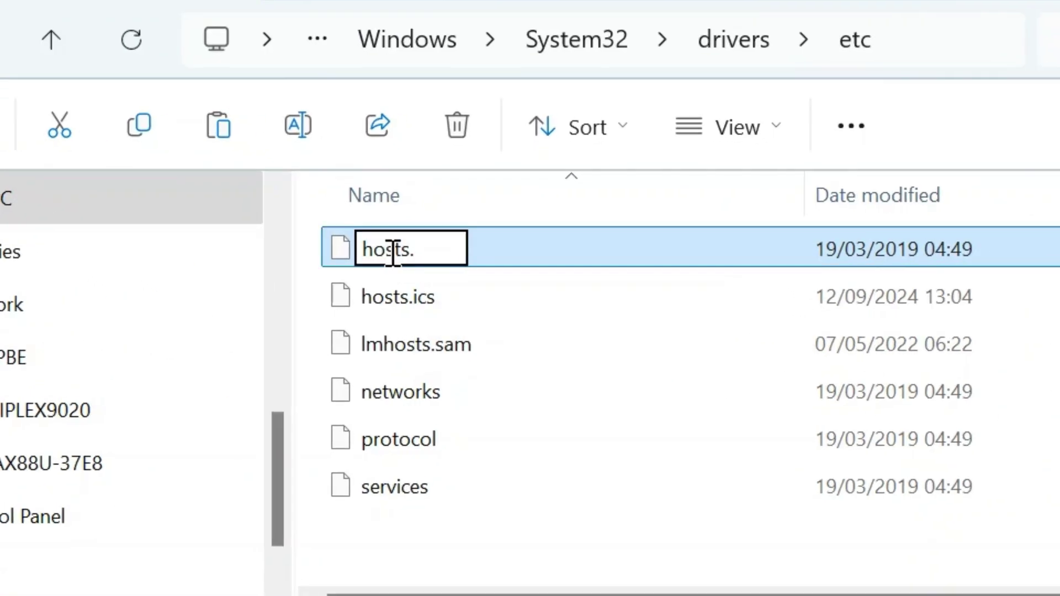
pyautogui.write('orig')
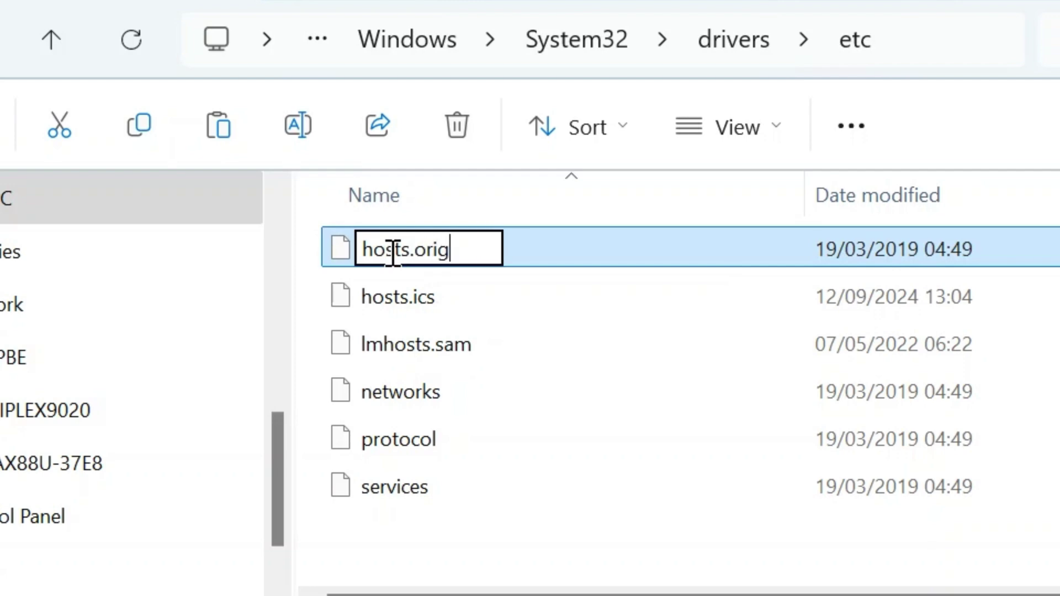
pyautogui.write('inal')
pyautogui.press('Return')
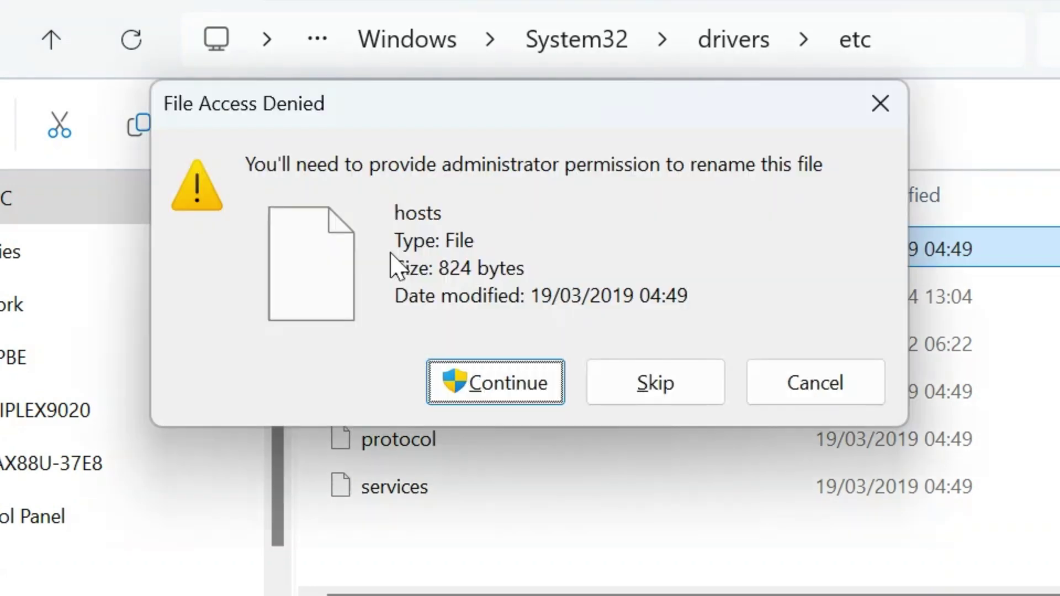
pyautogui.click(504, 397)
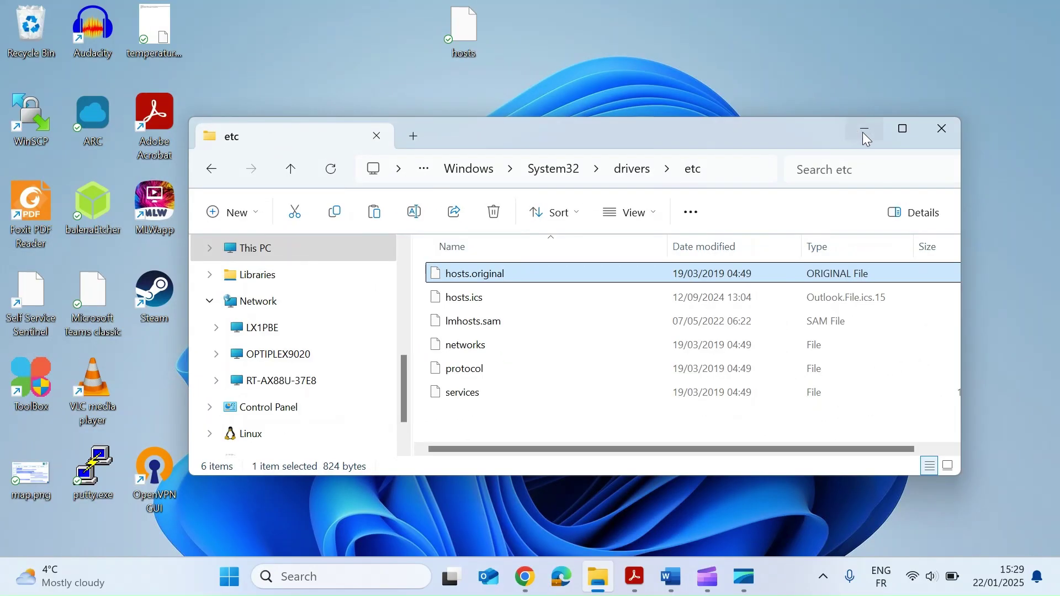
# - Minimize Explorer, move the desktop hosts copy to the centre, and open it in Notepad
pyautogui.click(865, 133)
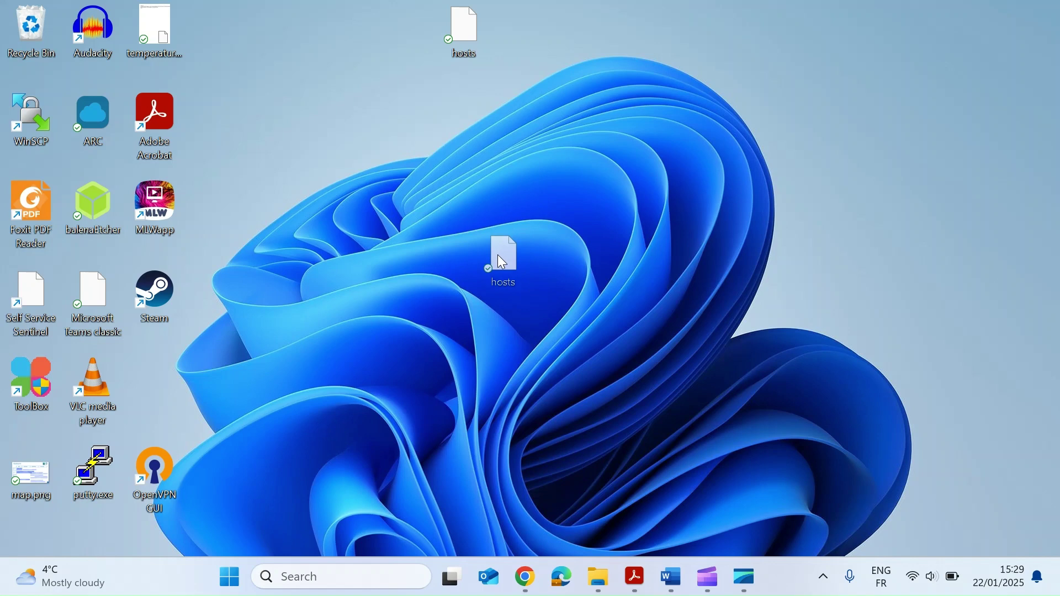
pyautogui.moveTo(498, 255); pyautogui.dragTo(523, 289)
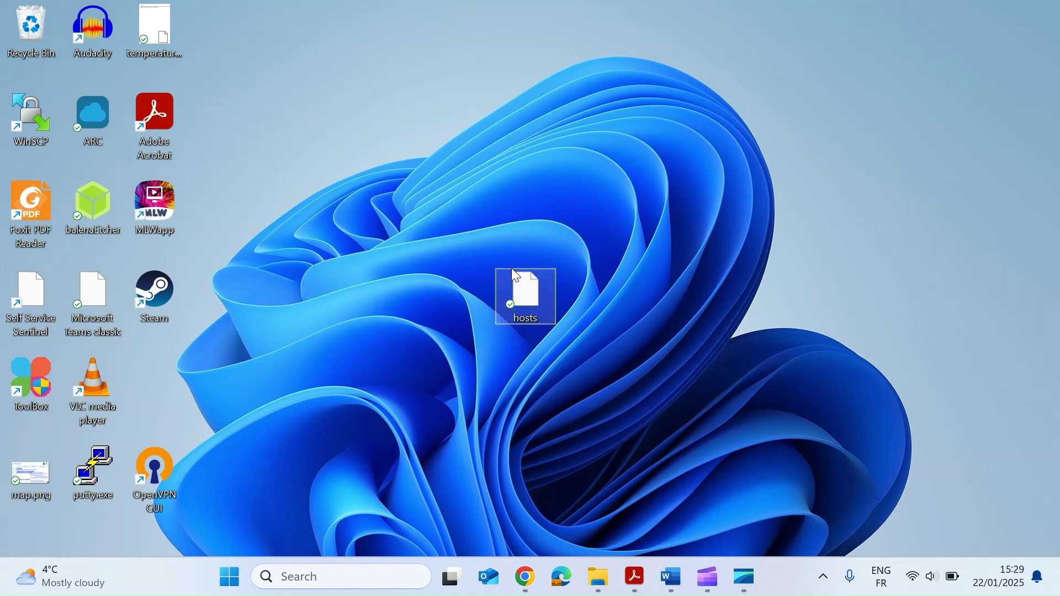
pyautogui.doubleClick(526, 296)
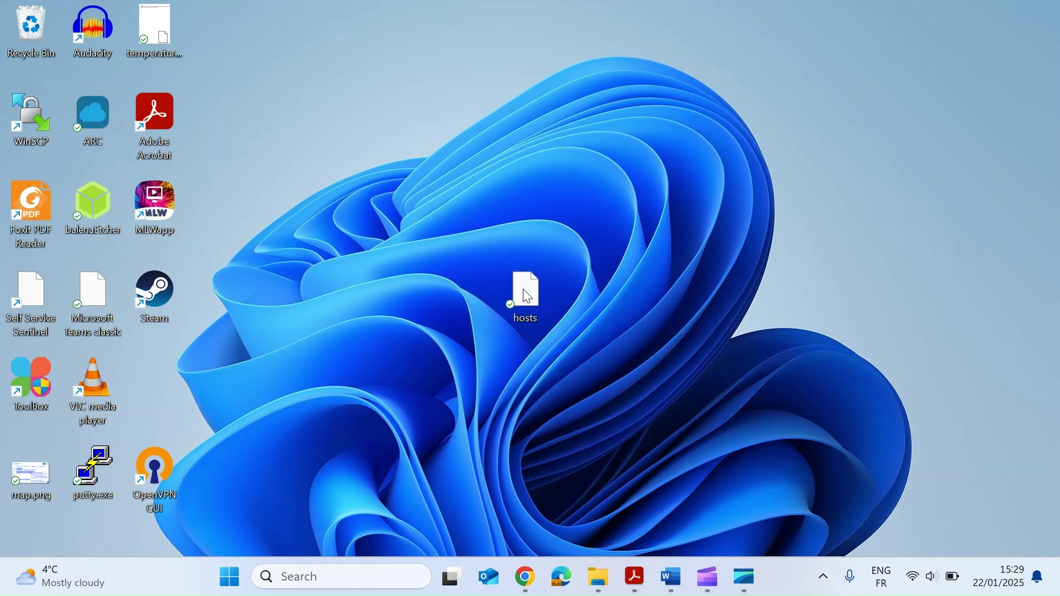
pyautogui.rightClick(523, 289)
pyautogui.click(566, 344)
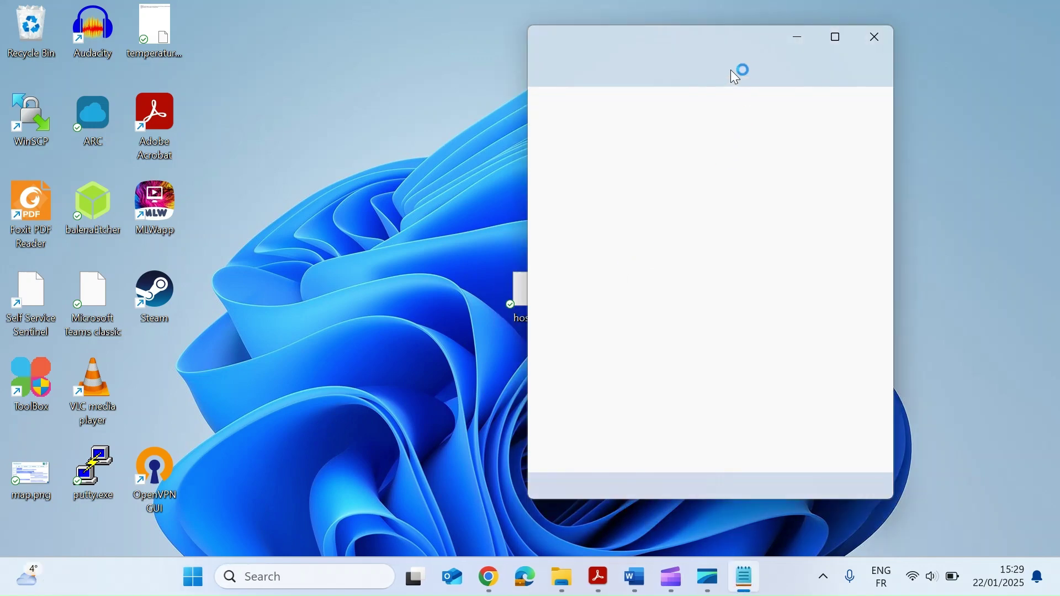
# - Maximize Notepad to show the hosts file's default sample comments and localhost lines
pyautogui.click(834, 38)
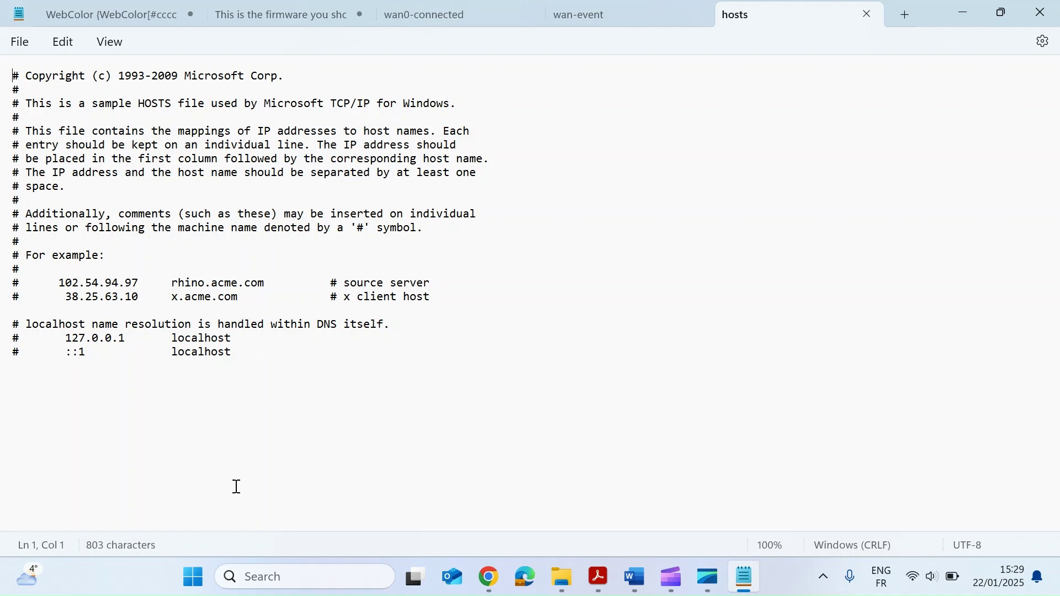
# - Switch to the hagezi dns-blocklists page in Chrome and open the Microsoft hosts-format list
pyautogui.click(490, 591)
pyautogui.click(459, 518)
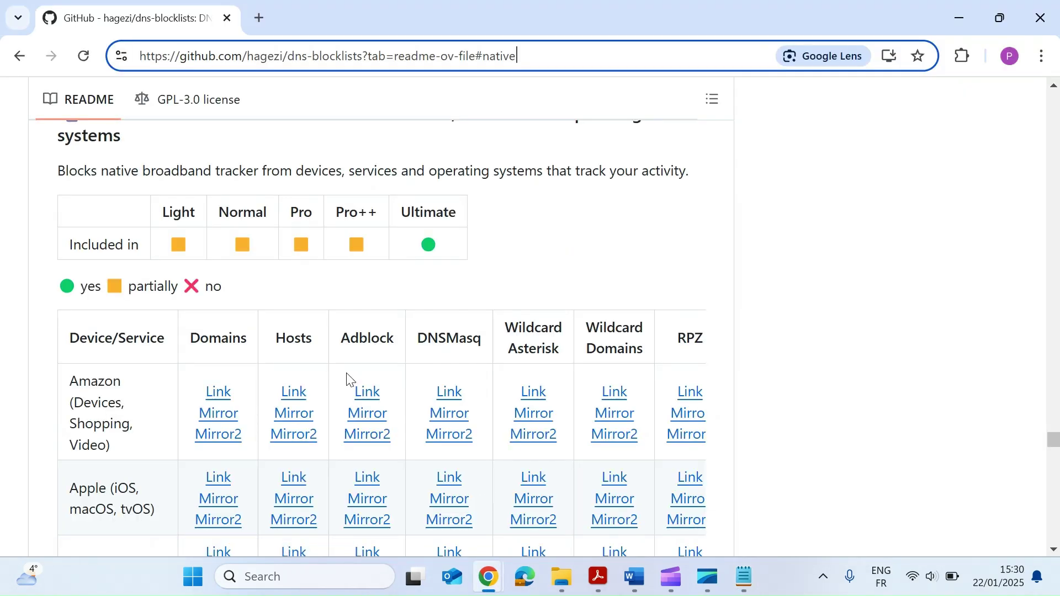
pyautogui.scroll(-2, 347, 374)
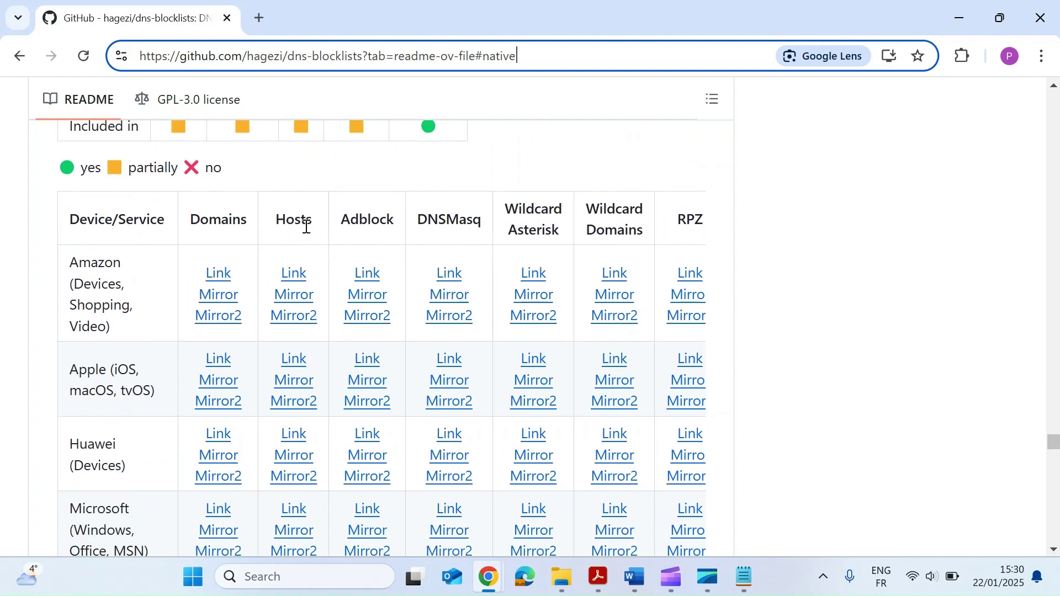
pyautogui.scroll(-2, 272, 473)
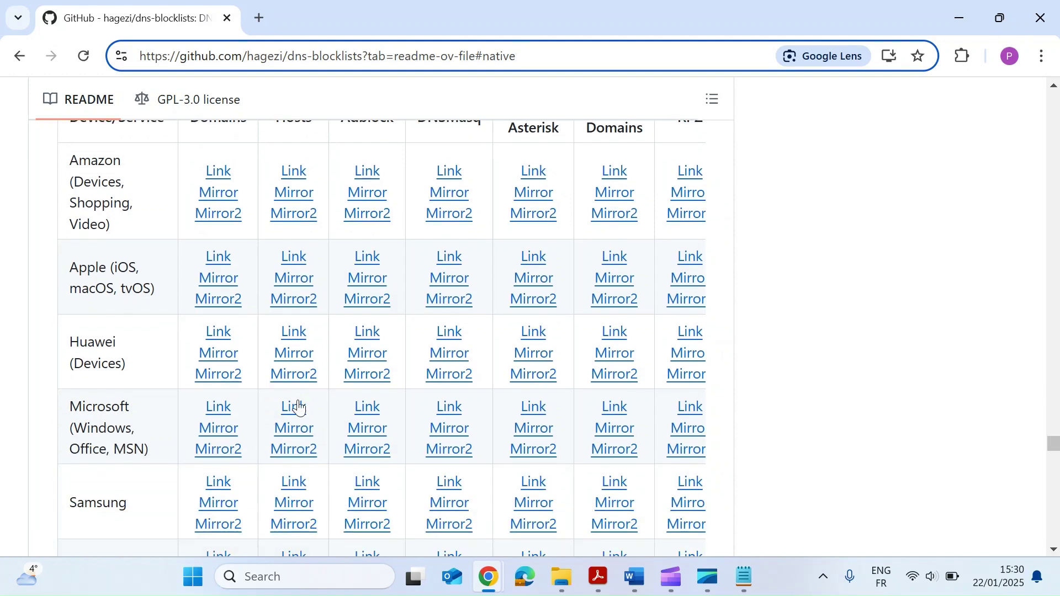
pyautogui.click(298, 413)
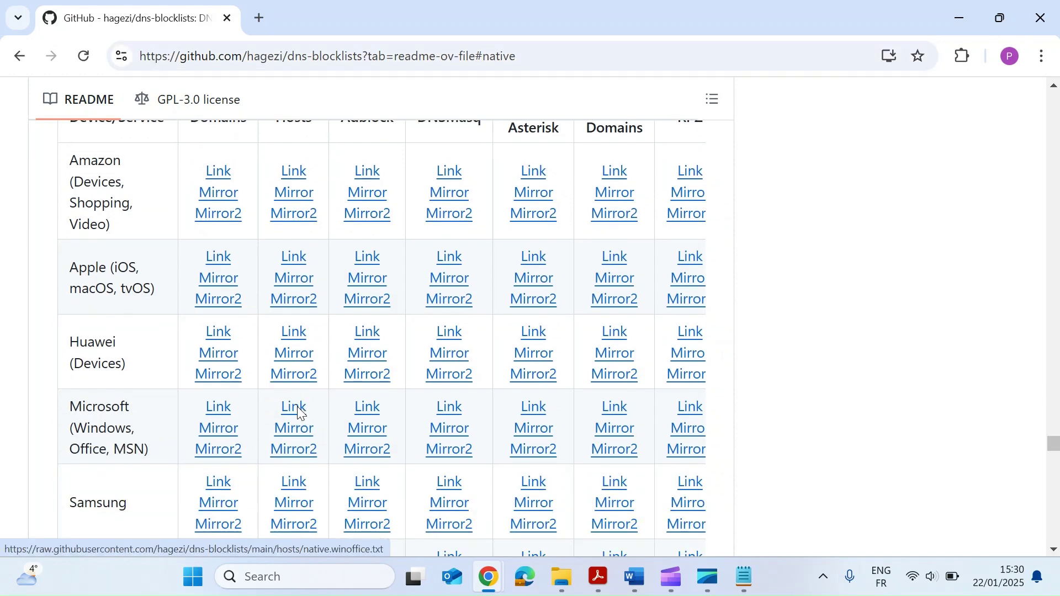
# - Scroll through native.winoffice.txt and select all its 0.0.0.0 host entries from the first line
pyautogui.scroll(-1, 254, 300)
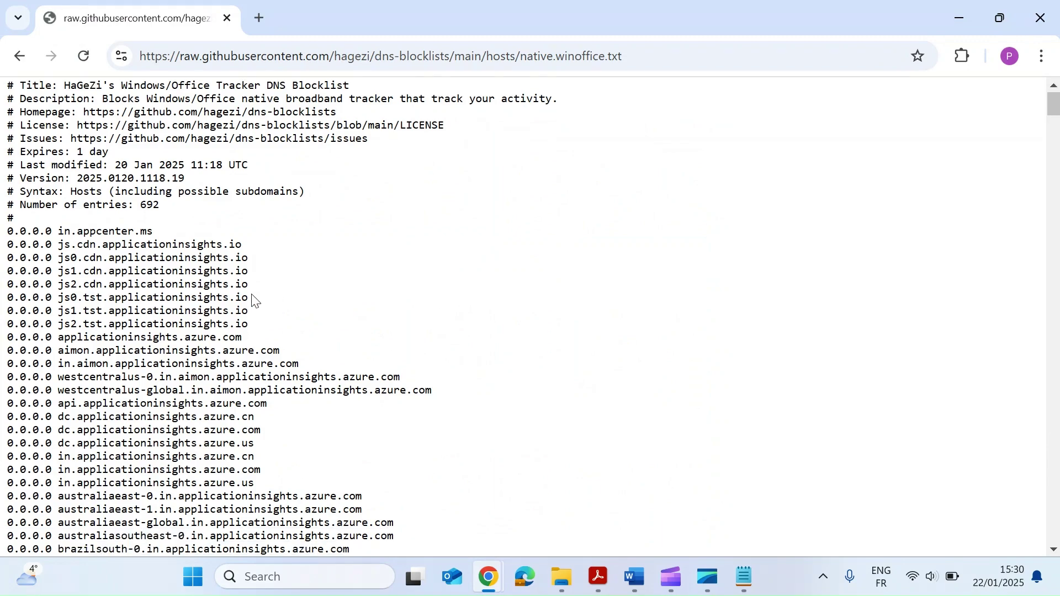
pyautogui.scroll(-15, 254, 301)
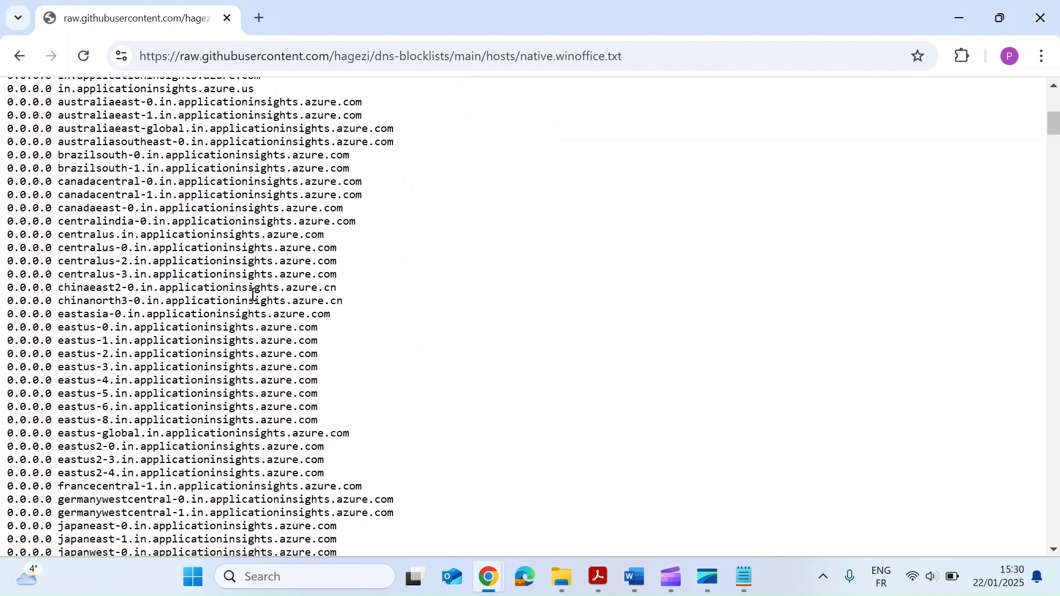
pyautogui.scroll(-15, 252, 295)
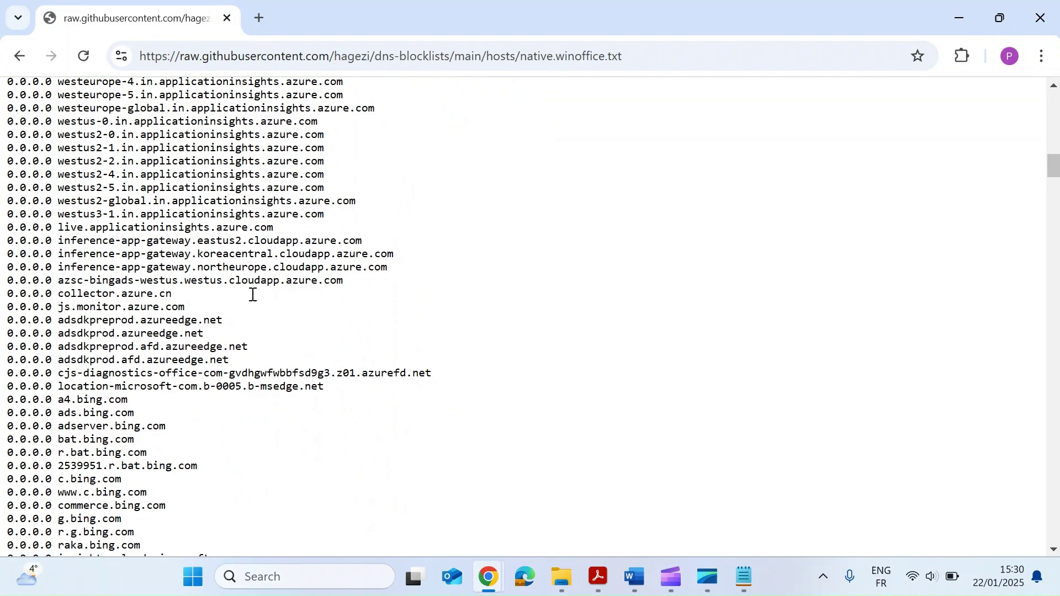
pyautogui.scroll(-15, 252, 301)
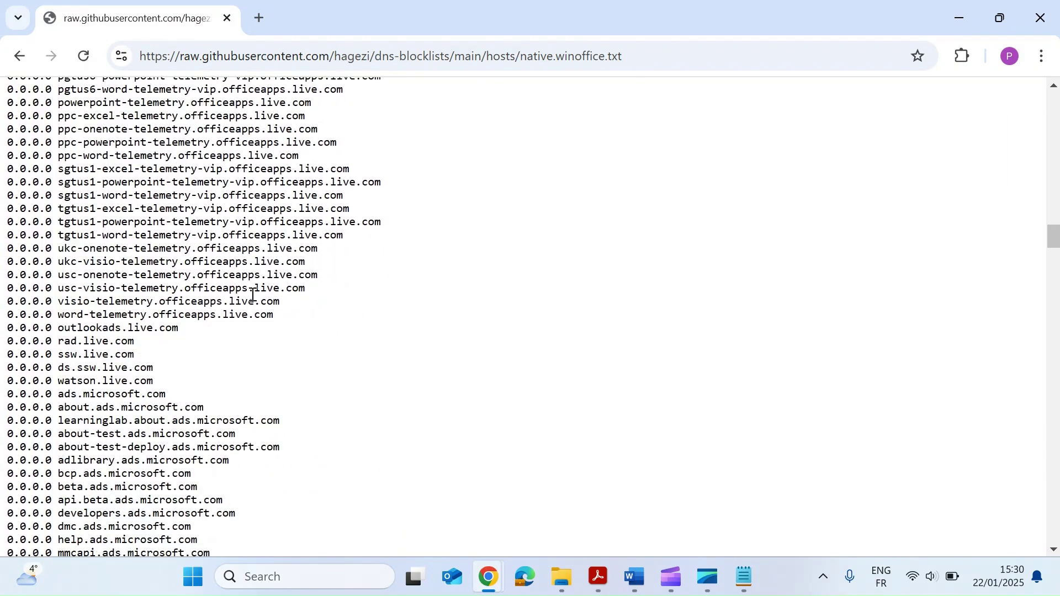
pyautogui.scroll(20, 252, 299)
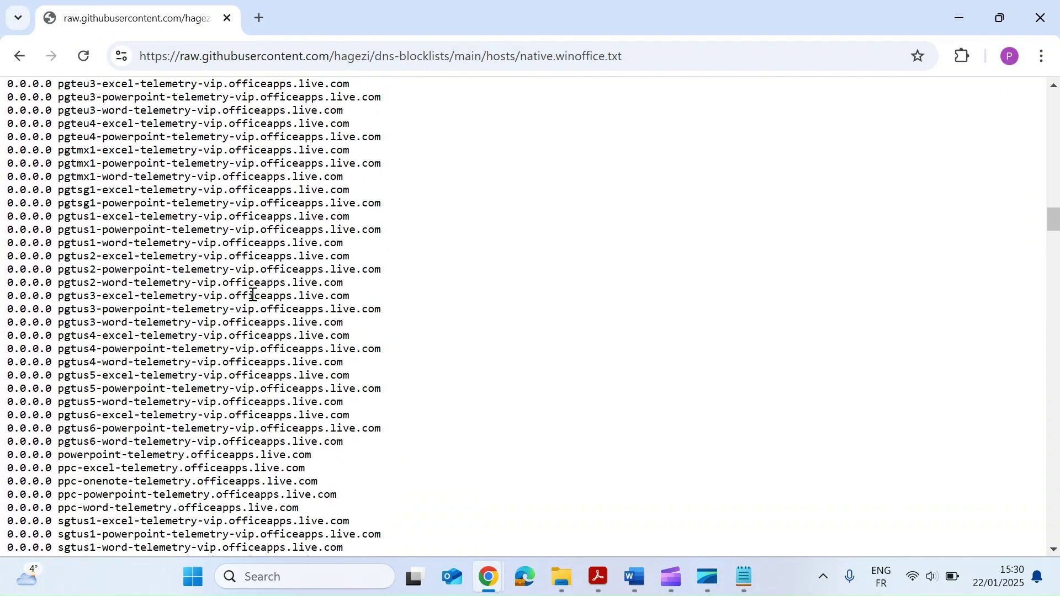
pyautogui.scroll(2, 253, 296)
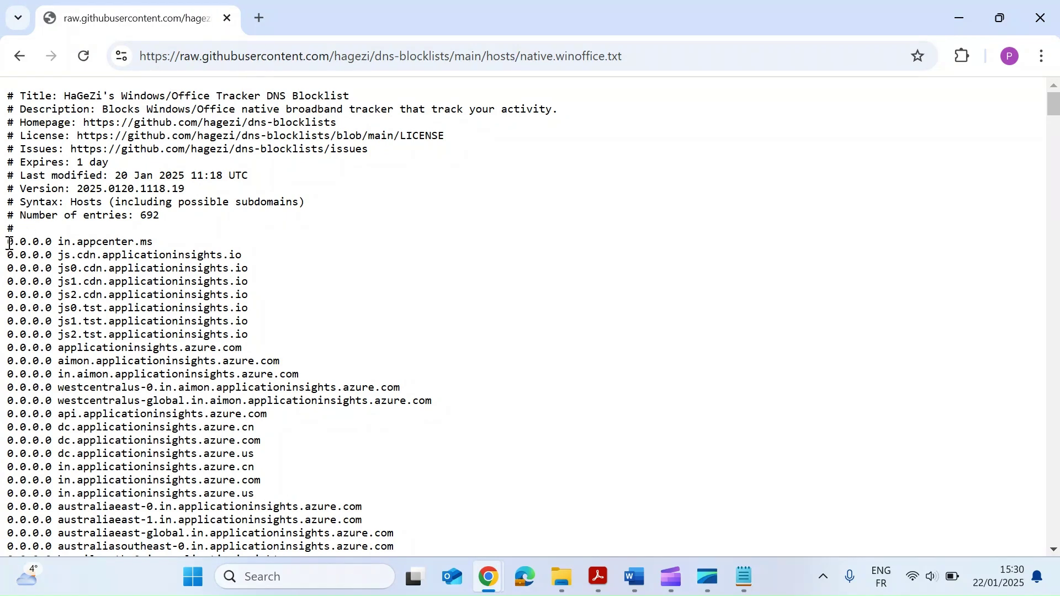
pyautogui.moveTo(8, 243); pyautogui.dragTo(212, 579)
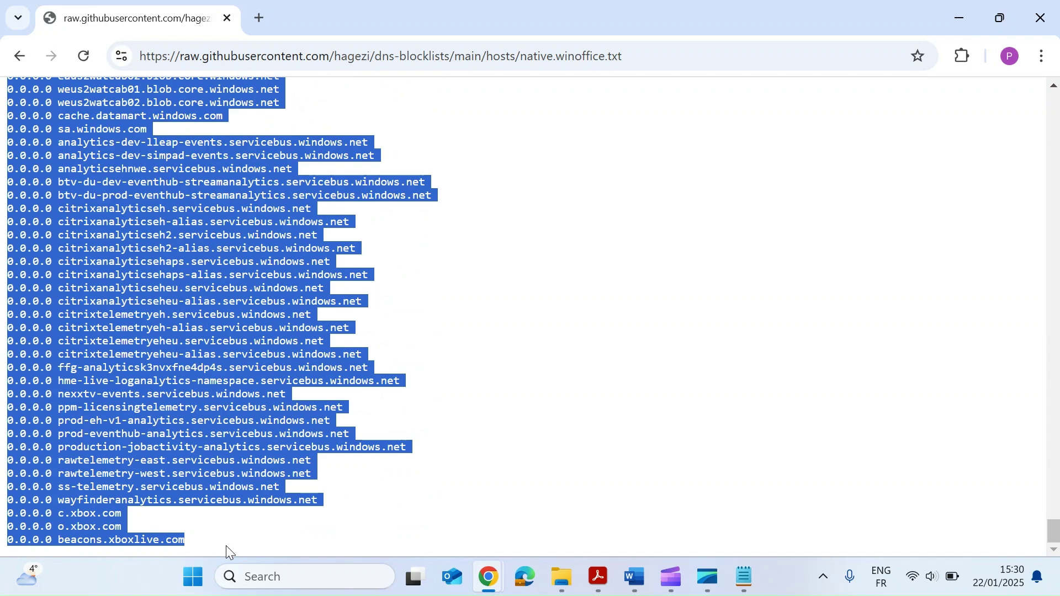
# - Paste the telemetry entries below the localhost lines, save the hosts copy, and minimize Notepad
pyautogui.click(961, 15)
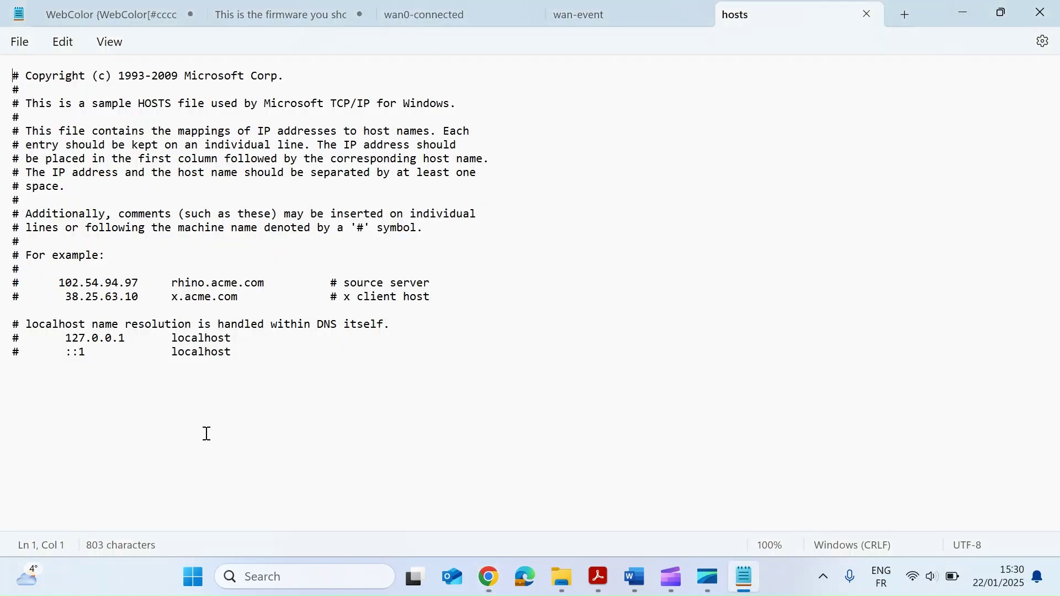
pyautogui.click(235, 357)
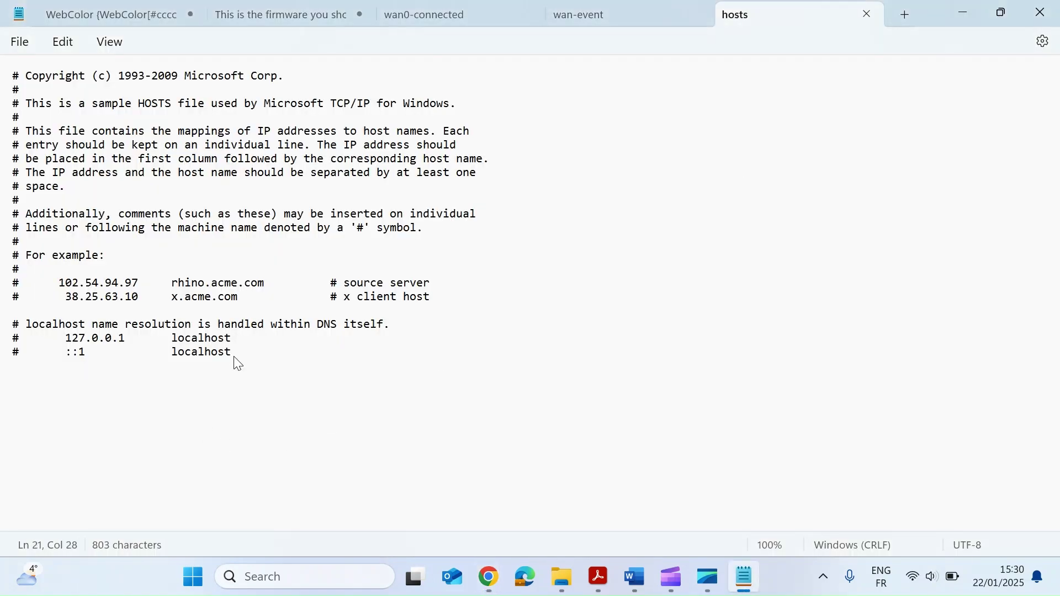
pyautogui.press('Return')
pyautogui.press('Return')
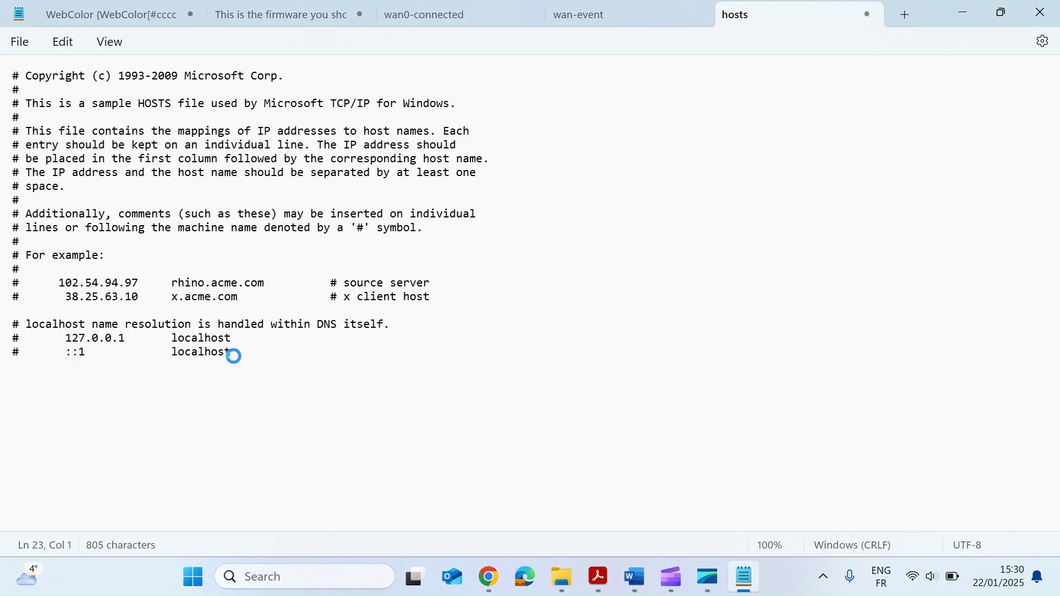
pyautogui.hotkey('ctrl', 'v')
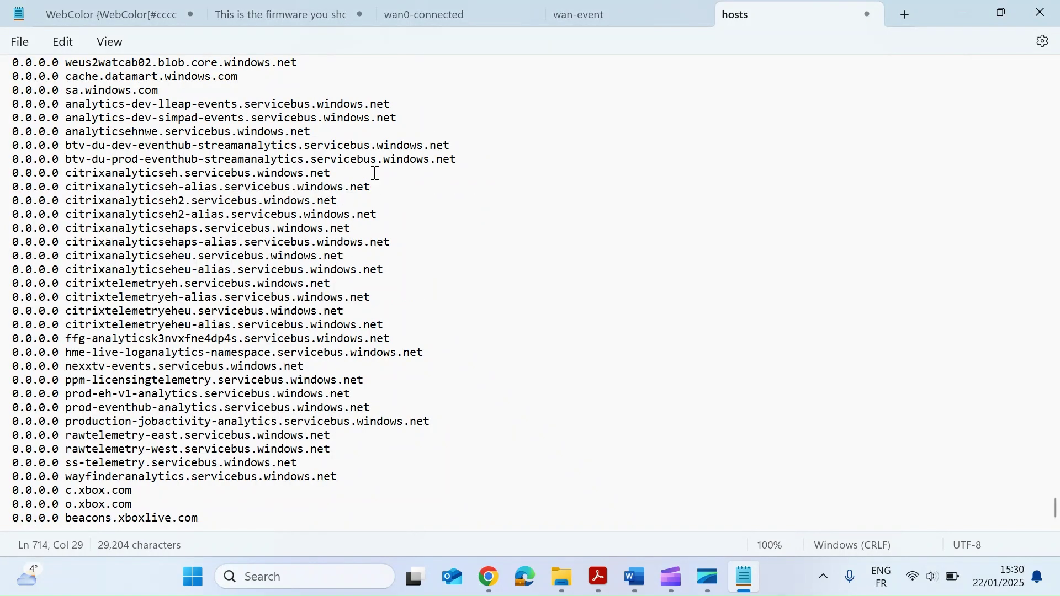
pyautogui.click(21, 44)
pyautogui.click(39, 158)
pyautogui.click(975, 17)
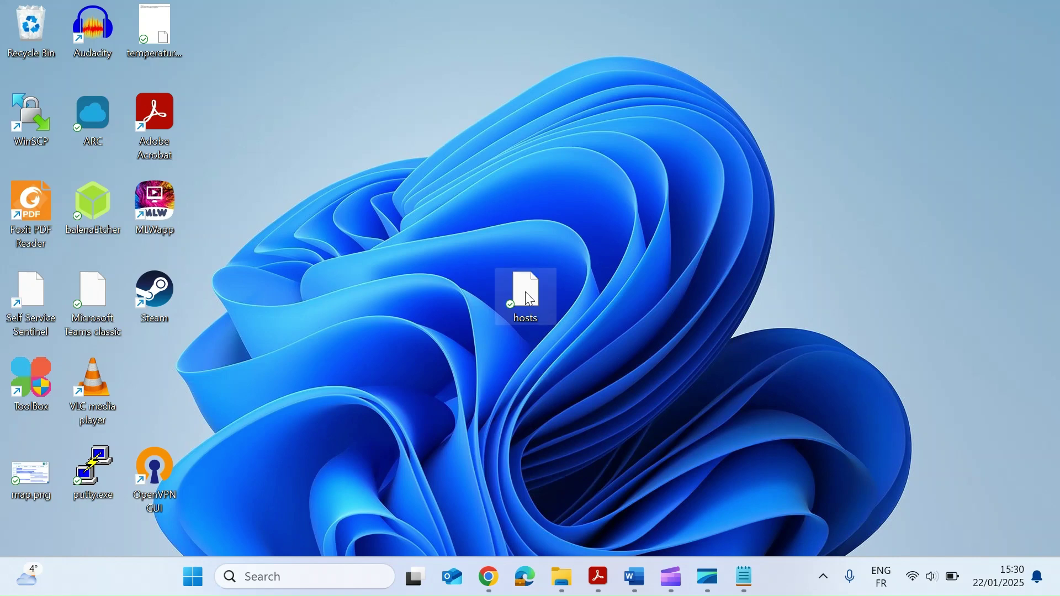
# - Drag the edited desktop hosts file into the etc folder, granting administrator permission
pyautogui.moveTo(524, 291); pyautogui.dragTo(853, 60)
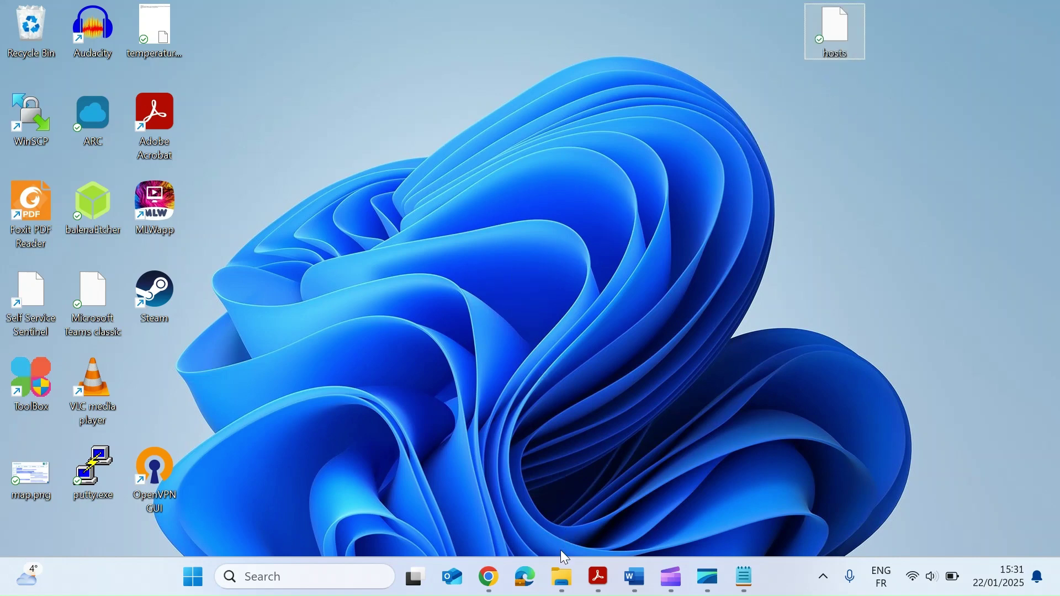
pyautogui.click(562, 578)
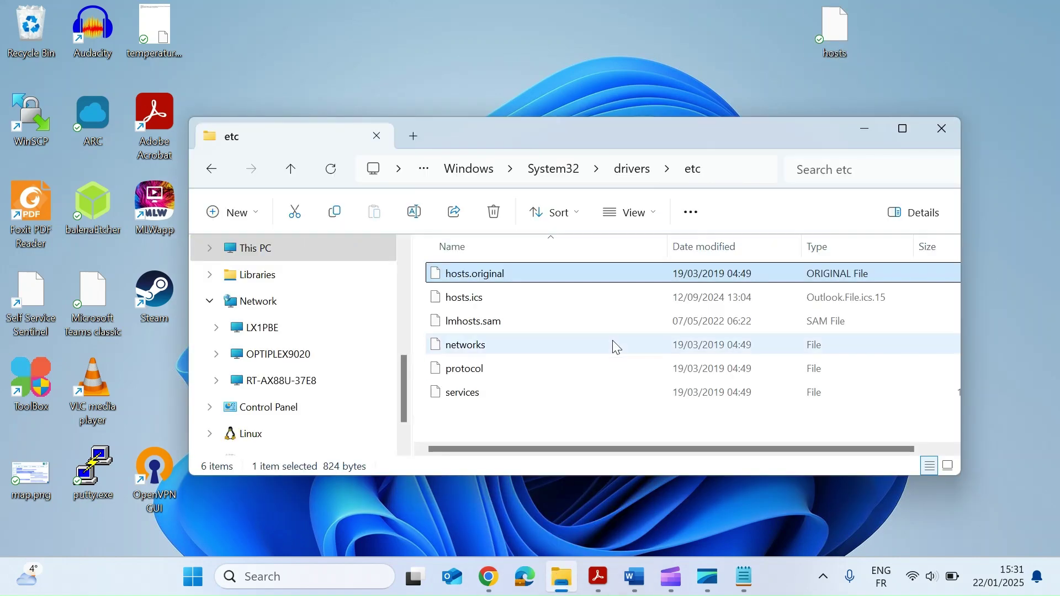
pyautogui.moveTo(837, 26); pyautogui.dragTo(540, 313)
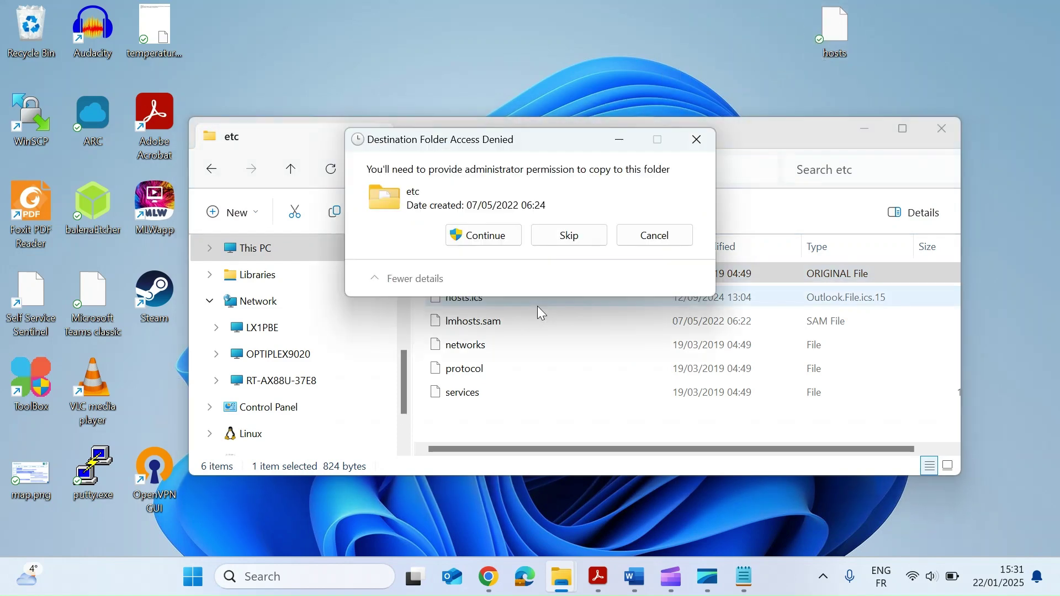
pyautogui.click(502, 237)
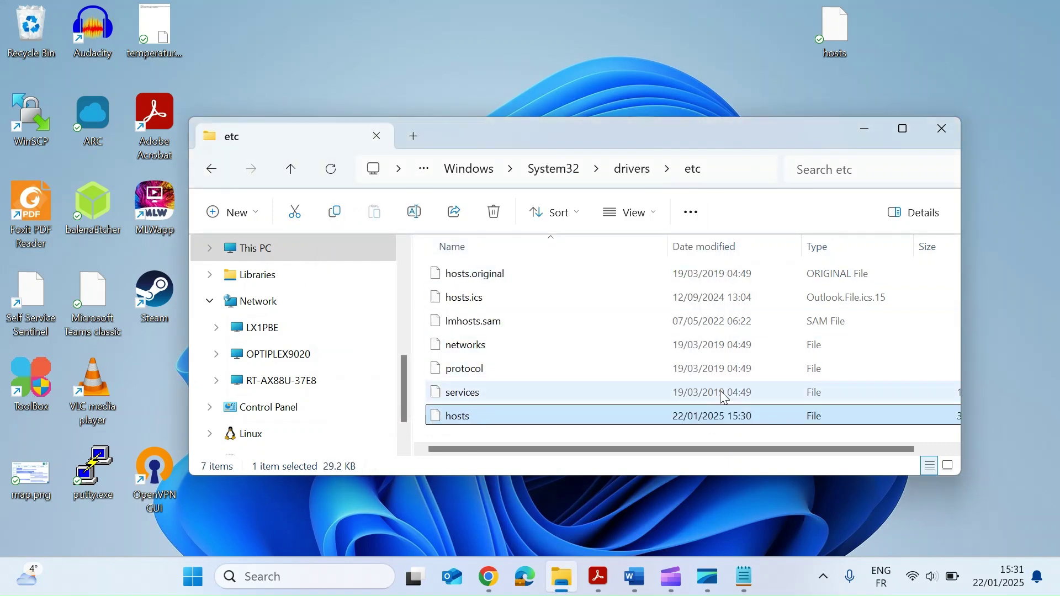
# - Adjust the Explorer window, then return to the Chrome window showing the host list
pyautogui.moveTo(736, 449); pyautogui.dragTo(800, 445)
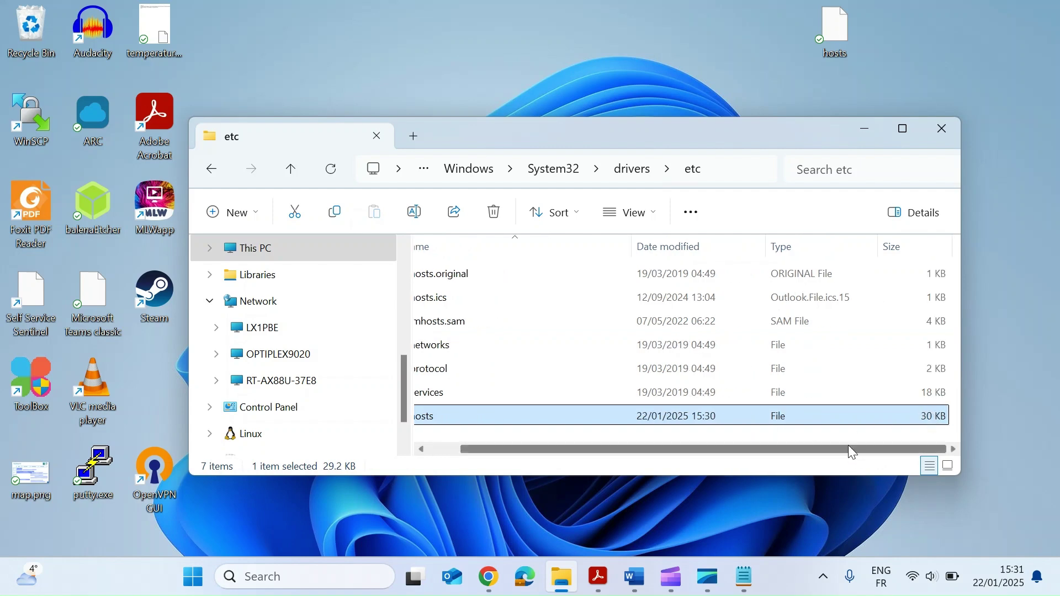
pyautogui.moveTo(837, 448); pyautogui.dragTo(746, 451)
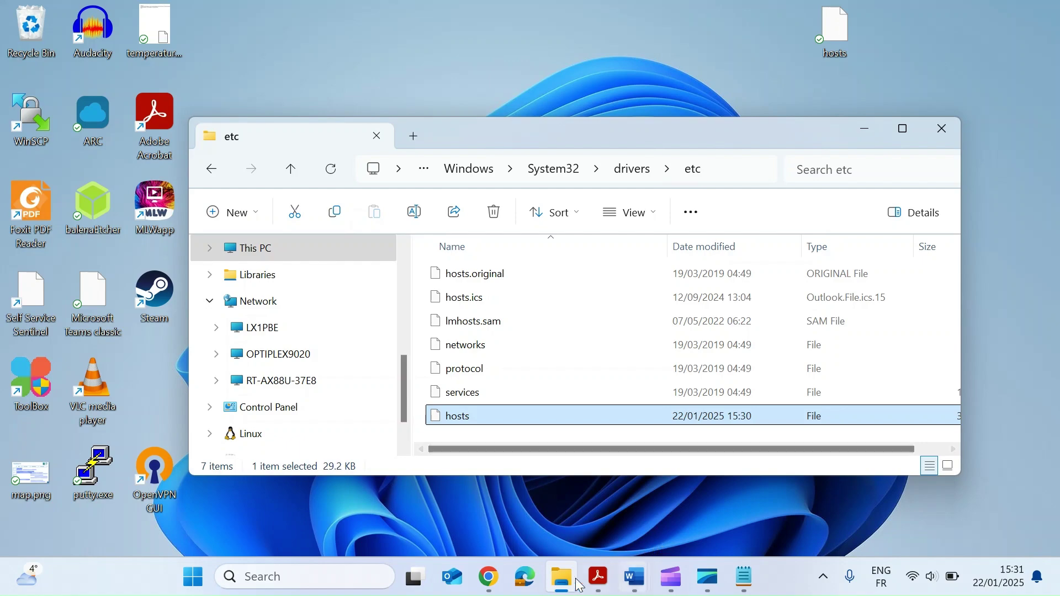
pyautogui.click(489, 578)
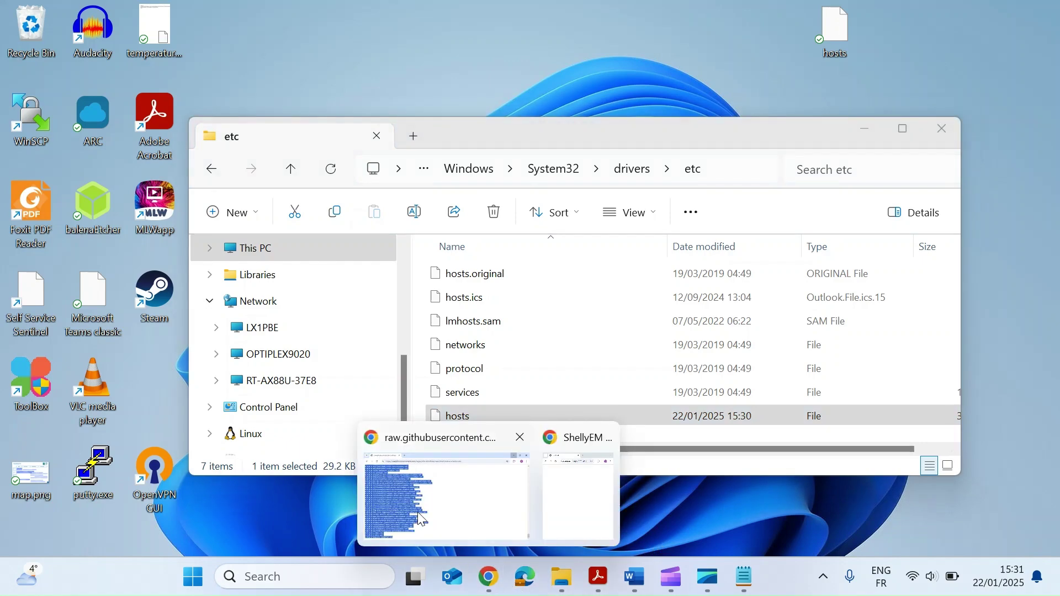
pyautogui.click(421, 518)
pyautogui.click(260, 348)
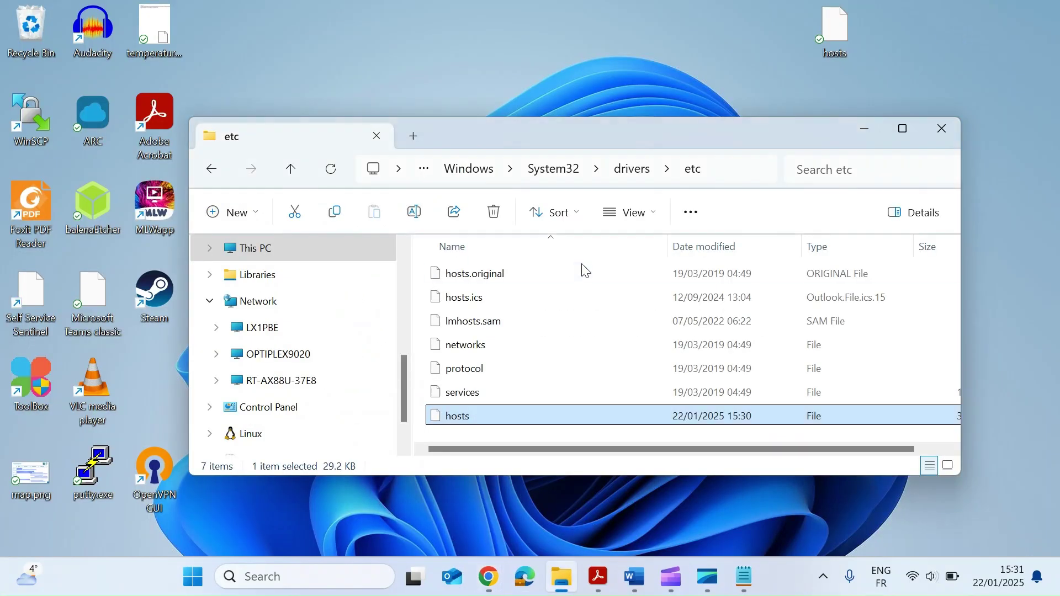
# - Open Command Prompt and ping weus2watcab02.blob.core.windows.net, which reports the host cannot be found
pyautogui.click(332, 574)
pyautogui.write('cmd')
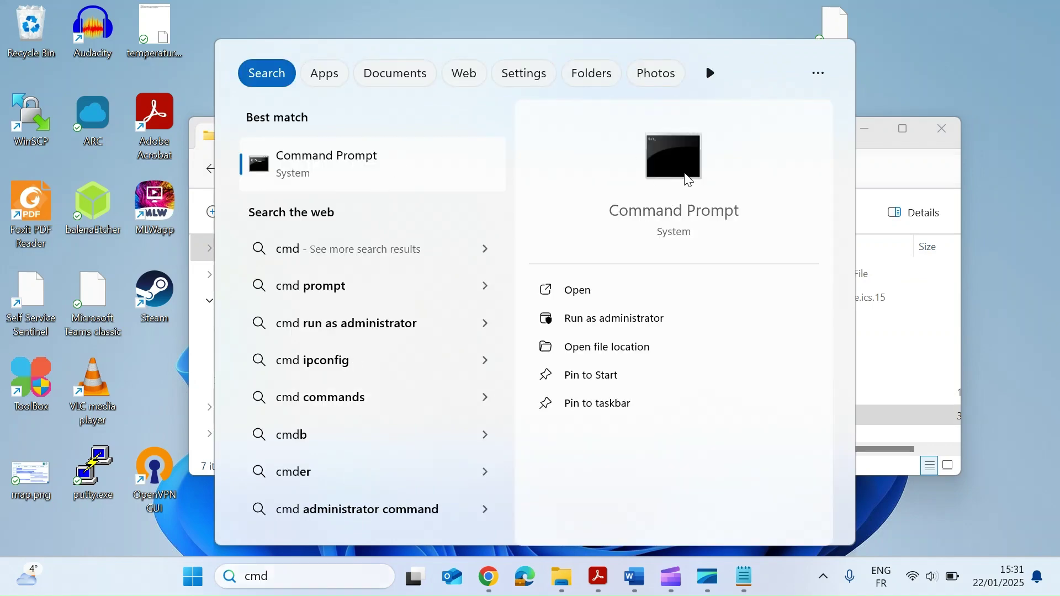
pyautogui.press('Escape')
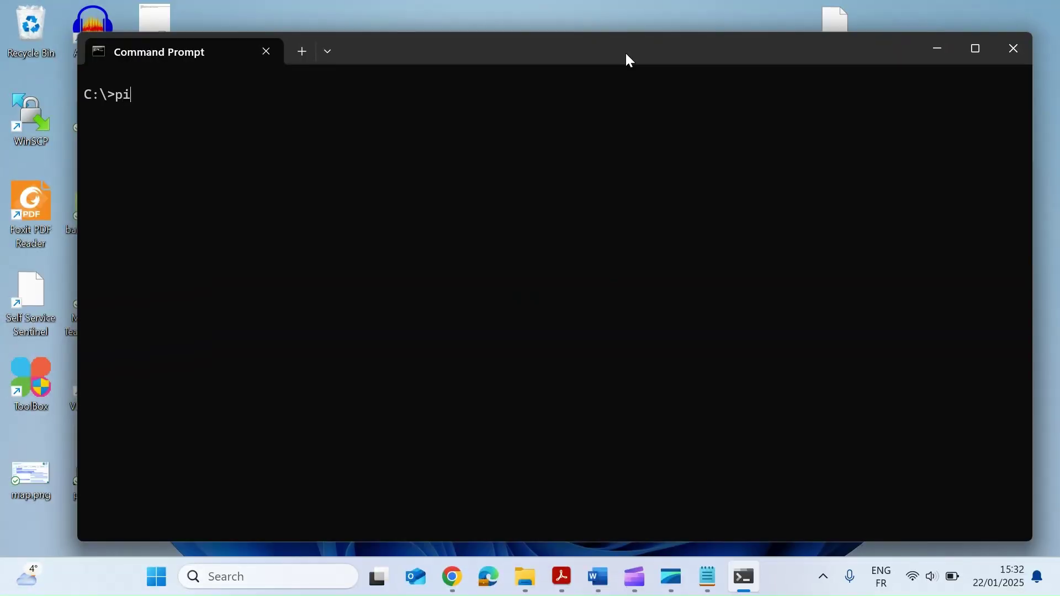
pyautogui.write('g')
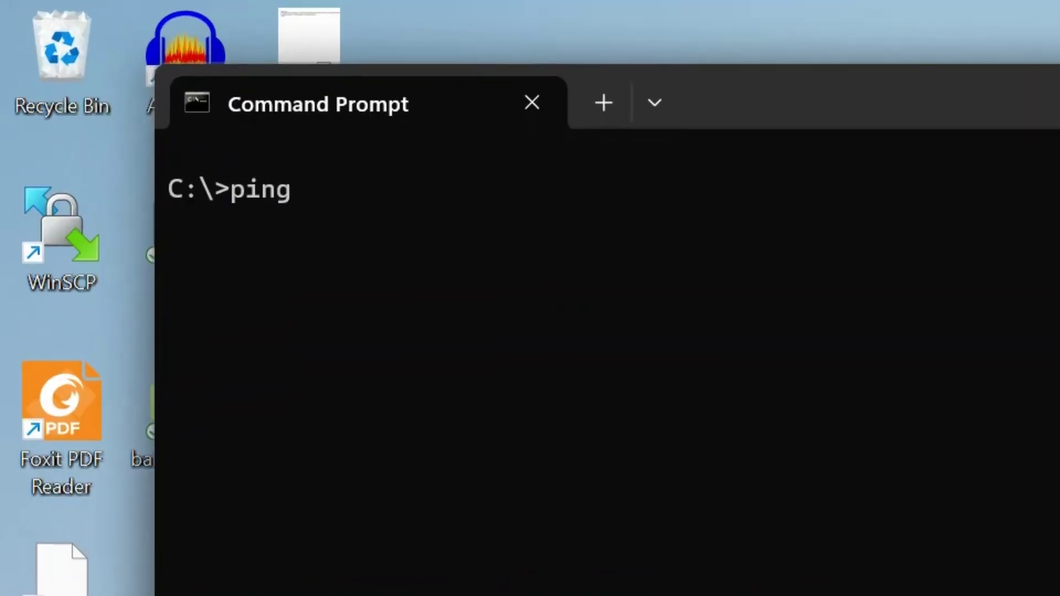
pyautogui.write('weus2watcab02.blob.core.windows.net')
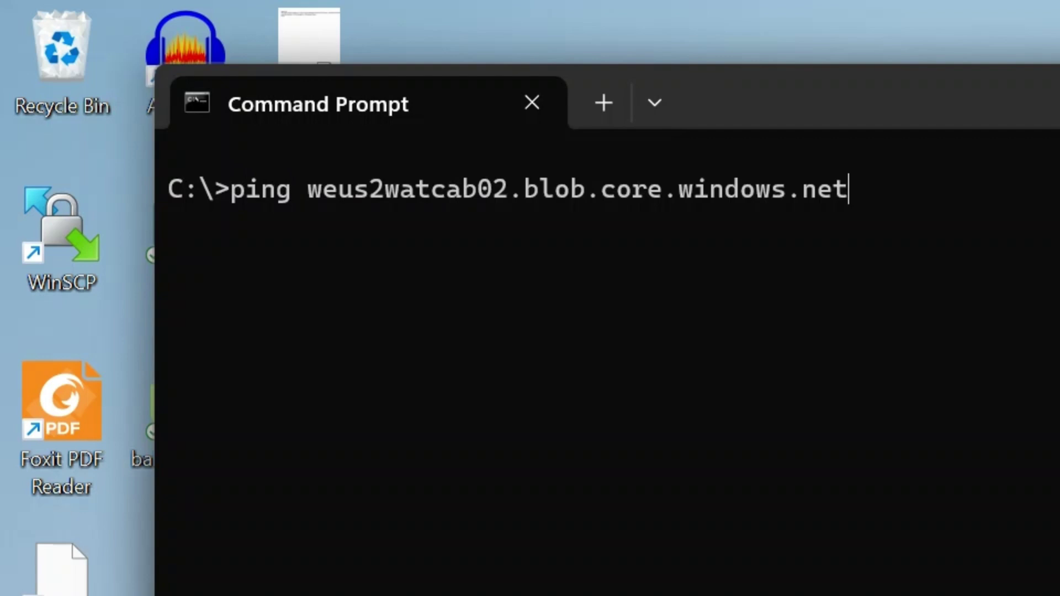
pyautogui.press('Return')
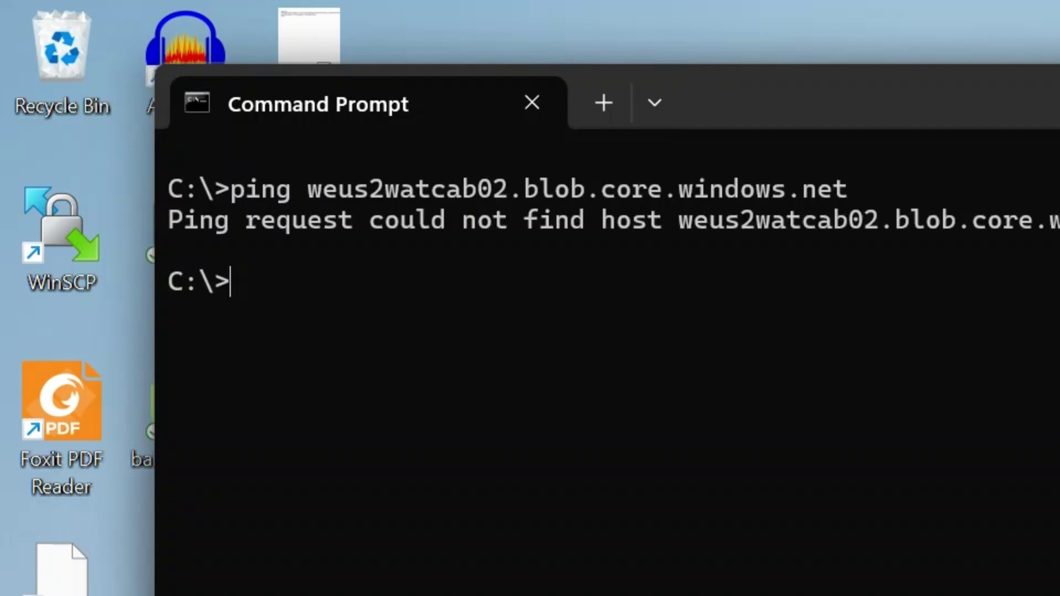